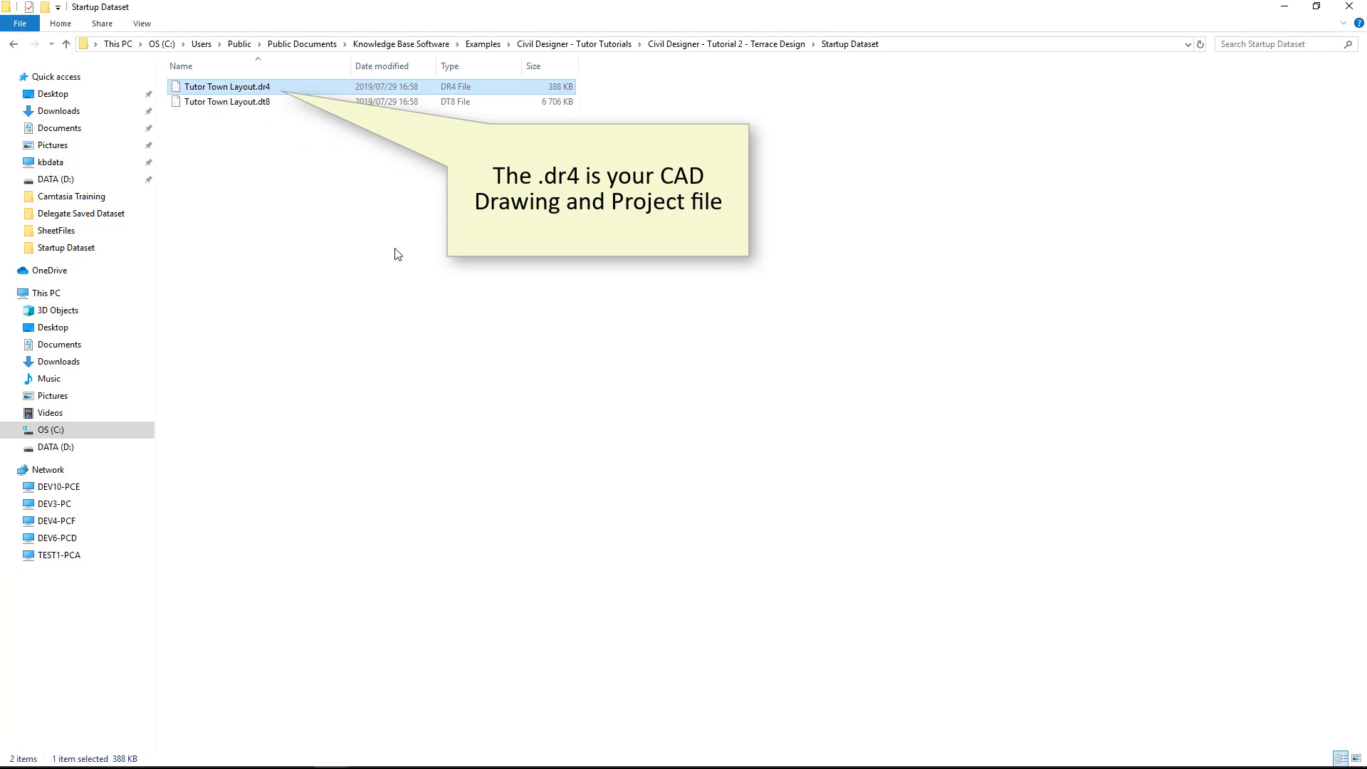
# Open Tutor Town Layout.dr4 from Tutorial 2 - Terrace Design\Startup Dataset.
pyautogui.click(300, 104)
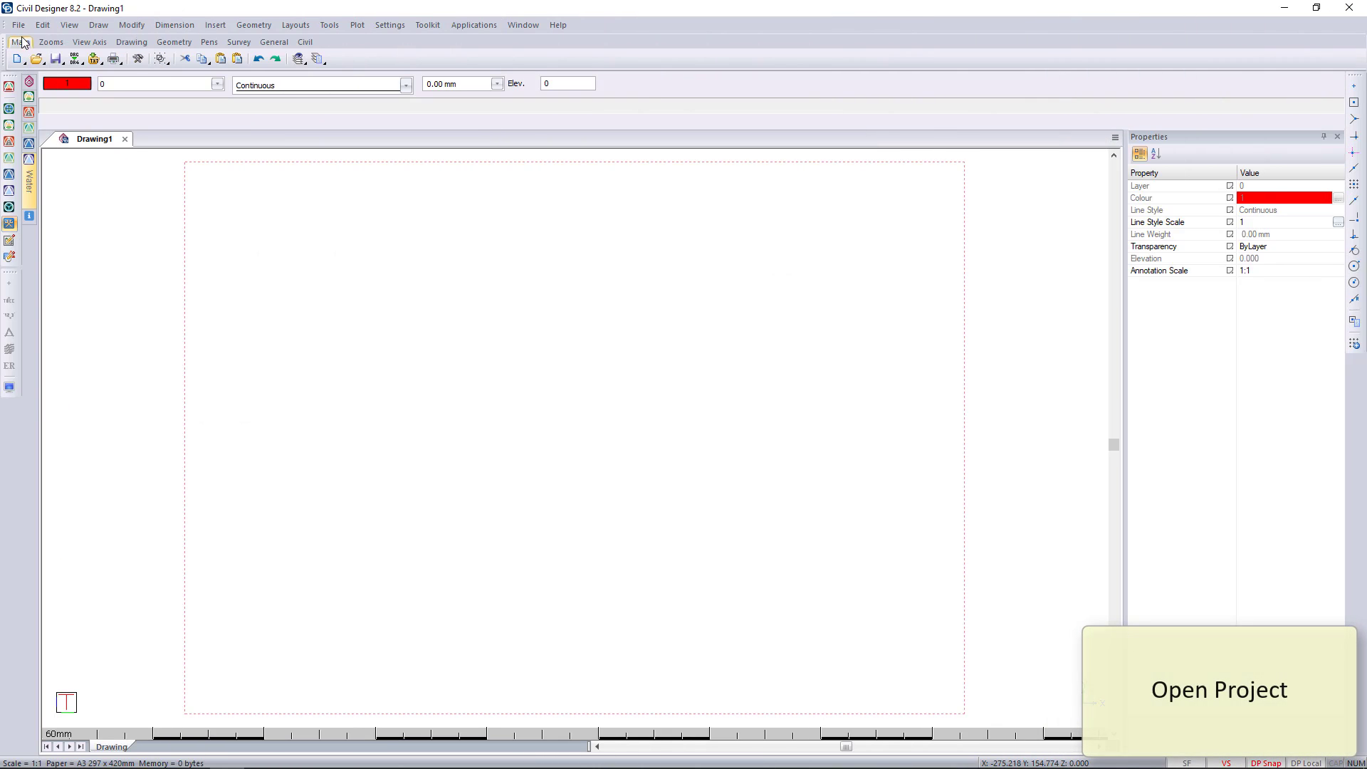
pyautogui.click(18, 24)
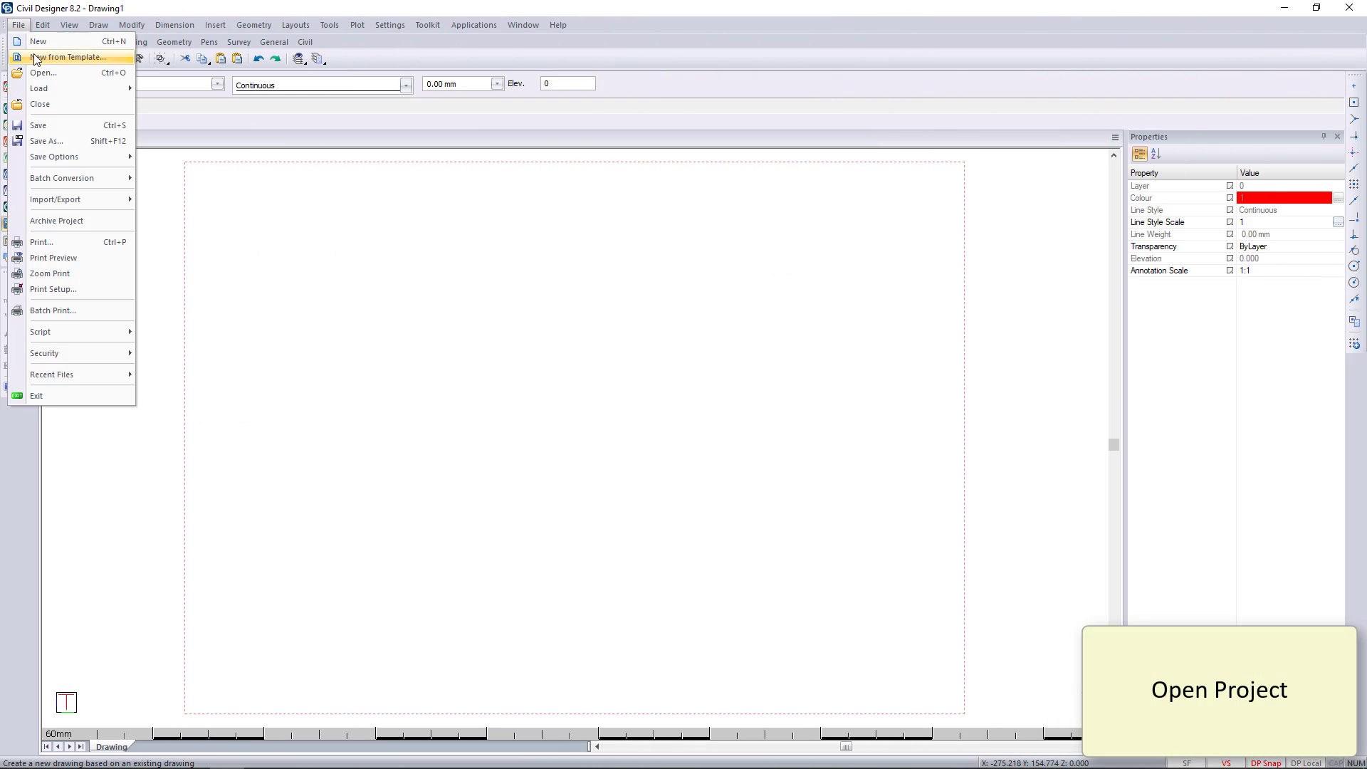
pyautogui.click(41, 73)
pyautogui.click(805, 240)
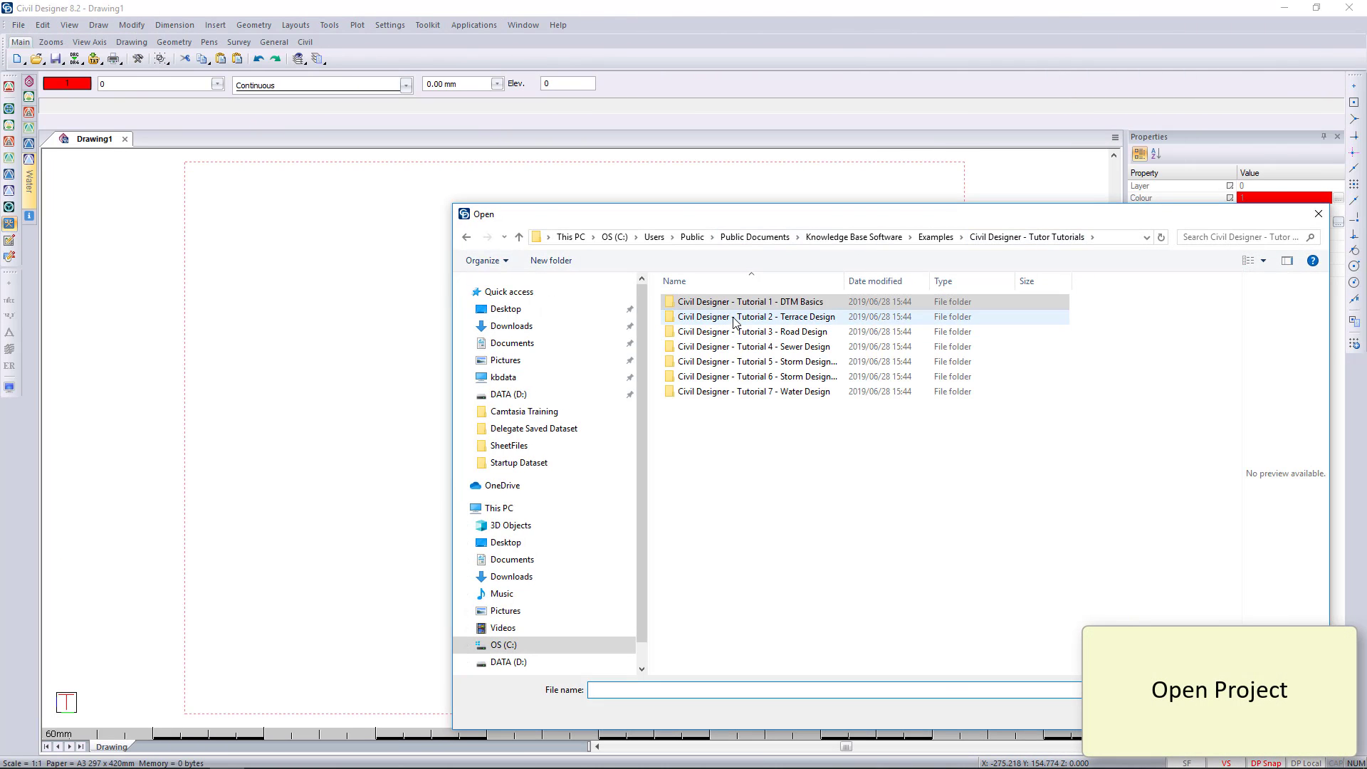
pyautogui.doubleClick(734, 318)
pyautogui.doubleClick(711, 317)
pyautogui.click(712, 303)
pyautogui.click(1214, 711)
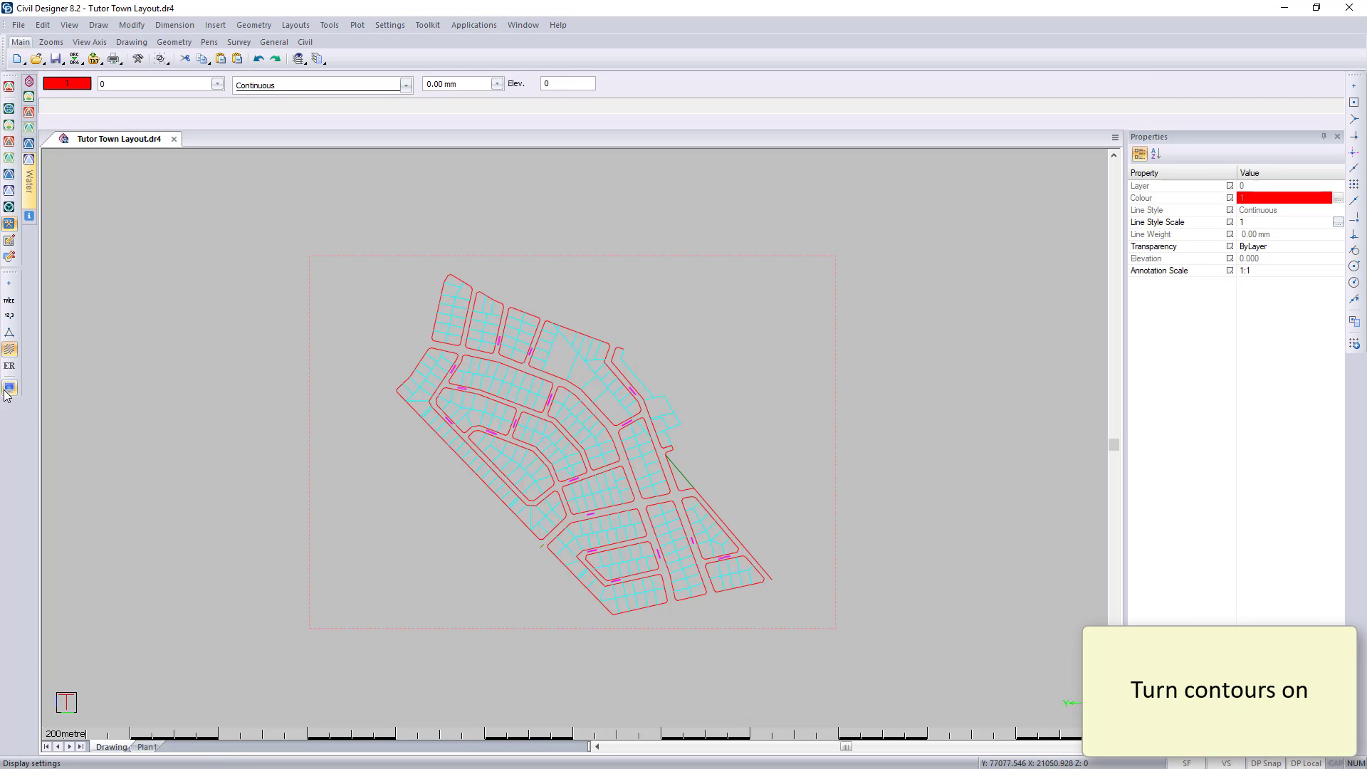
# Turn on contour display for the DTM S1 NGL ground surface.
pyautogui.click(8, 390)
pyautogui.click(517, 268)
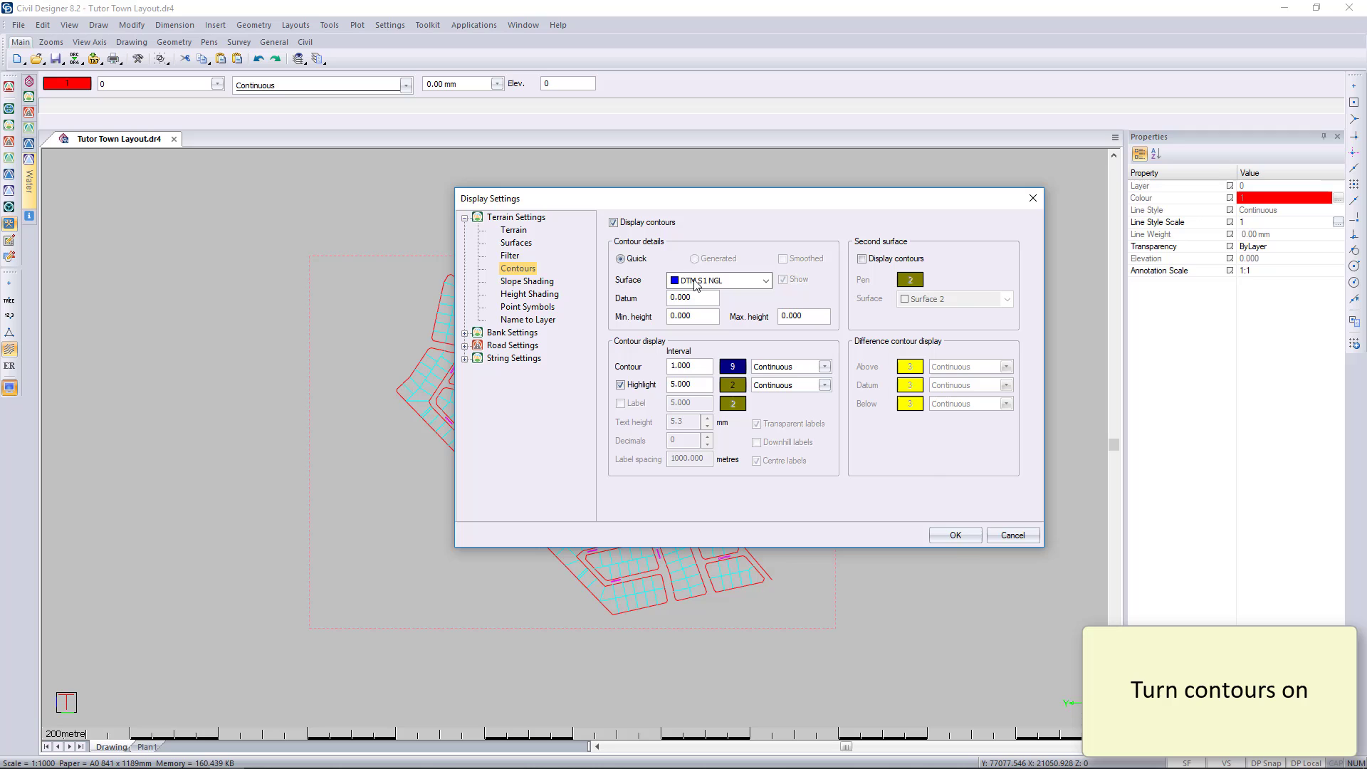
pyautogui.click(955, 535)
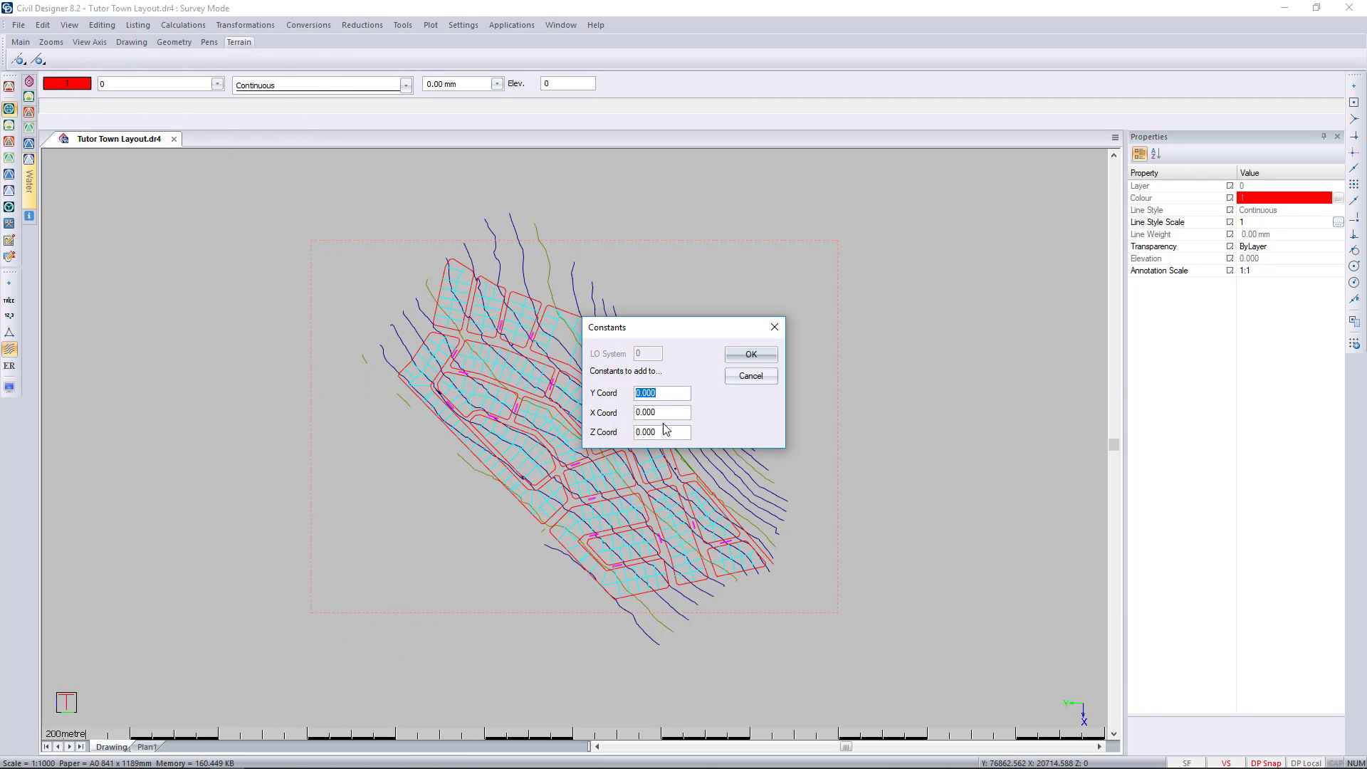
# Accept zero coordinate constants and add point TE1 (Y 75913.5, height 1562) to Surface 2.
pyautogui.click(748, 356)
pyautogui.click(801, 461)
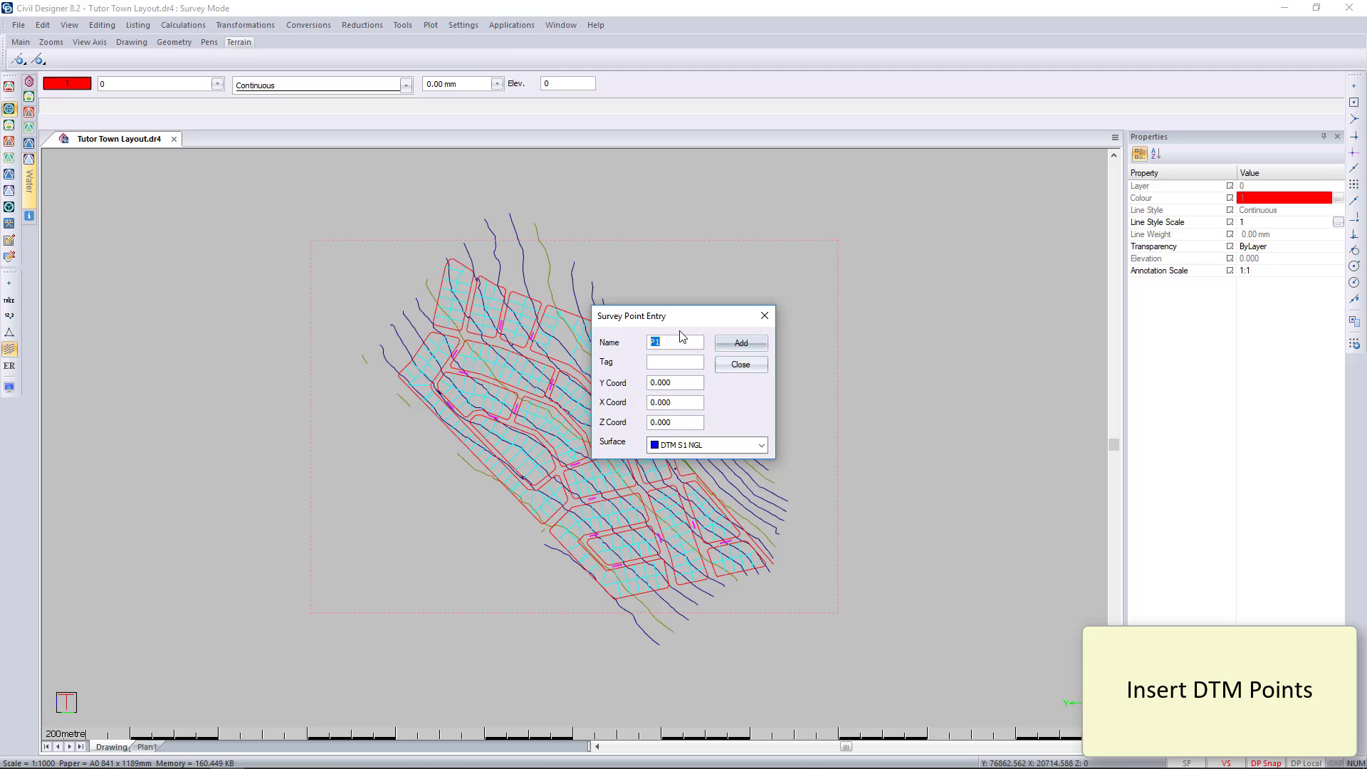
pyautogui.write('TE')
pyautogui.moveTo(623, 382); pyautogui.dragTo(454, 403)
pyautogui.write('75913.5')
pyautogui.press('Tab')
pyautogui.write('21')
pyautogui.press('Tab')
pyautogui.write('15')
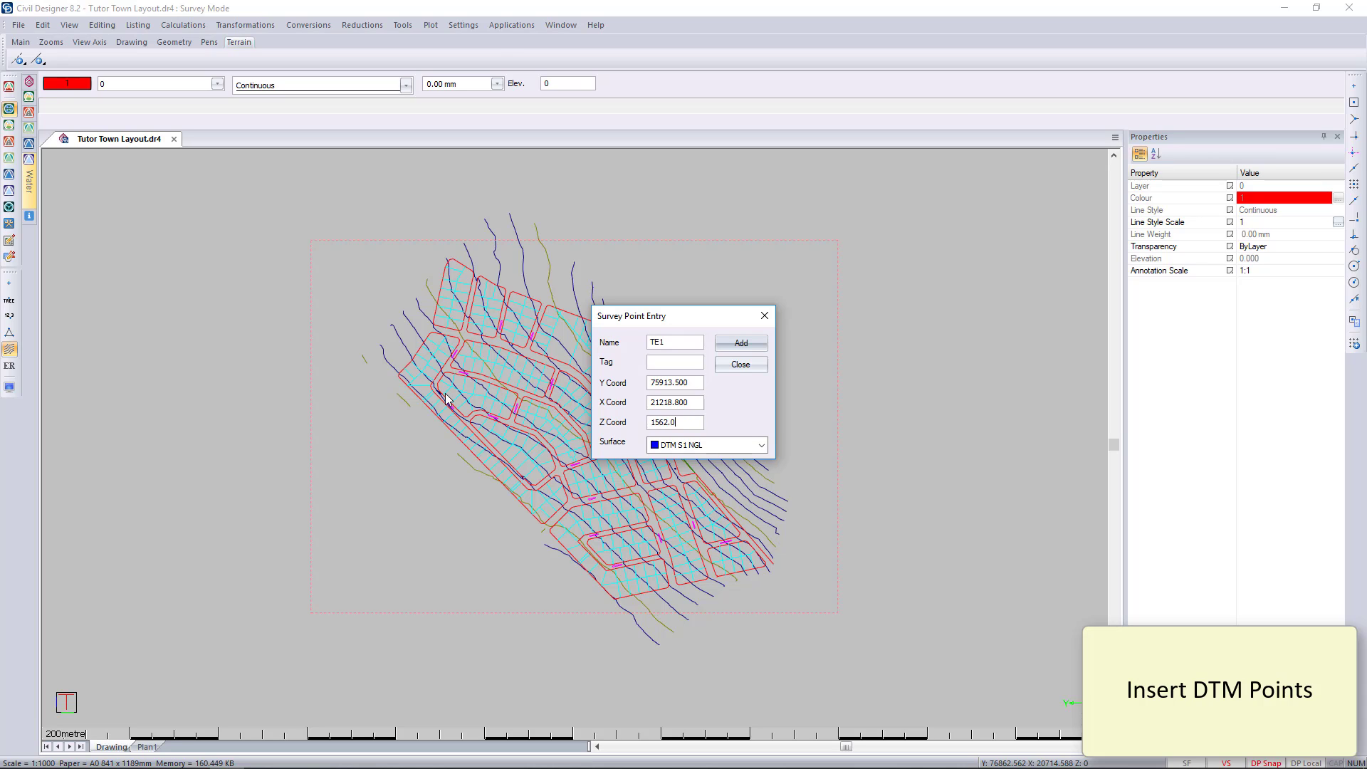
pyautogui.press('Tab')
pyautogui.click(761, 445)
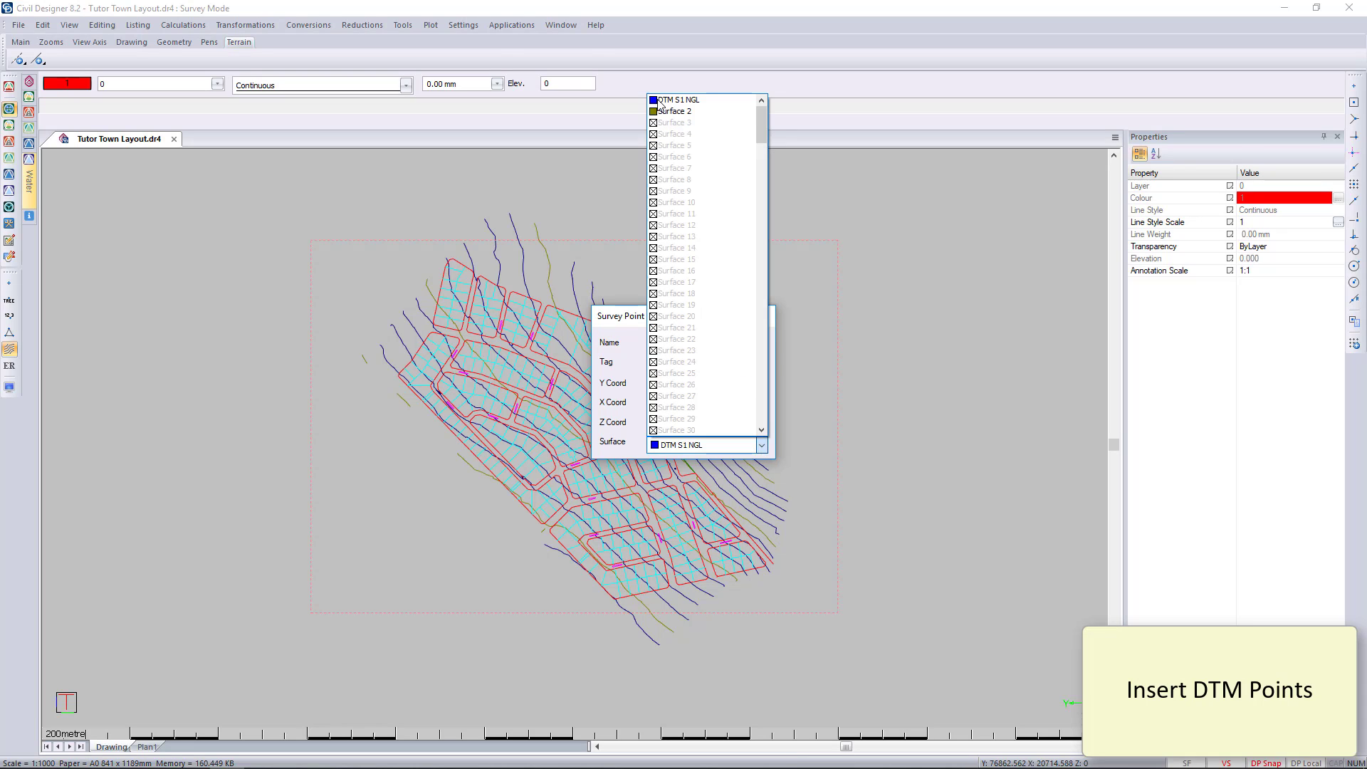
pyautogui.click(672, 114)
pyautogui.click(754, 346)
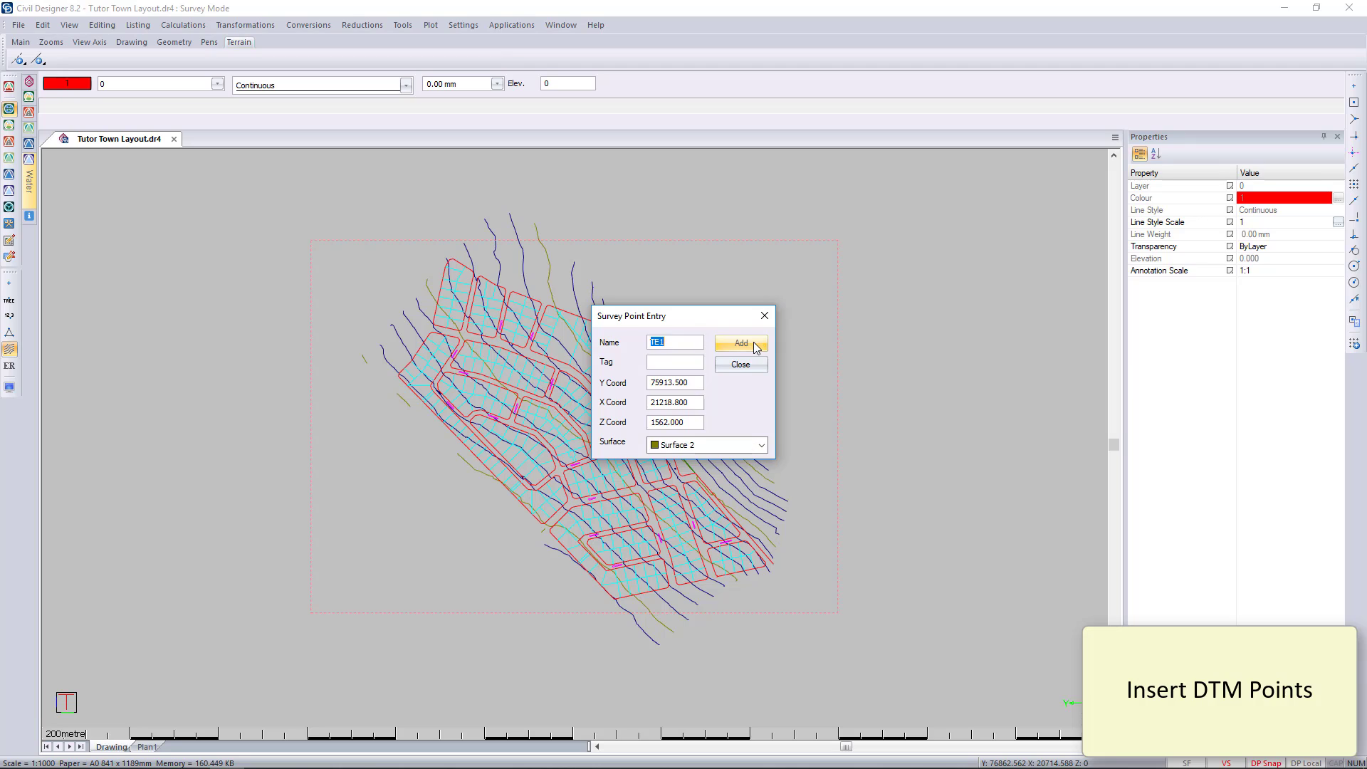
# Add the remaining terrace points through TE13 and the last one, correcting their coordinates.
pyautogui.click(677, 341)
pyautogui.doubleClick(699, 382)
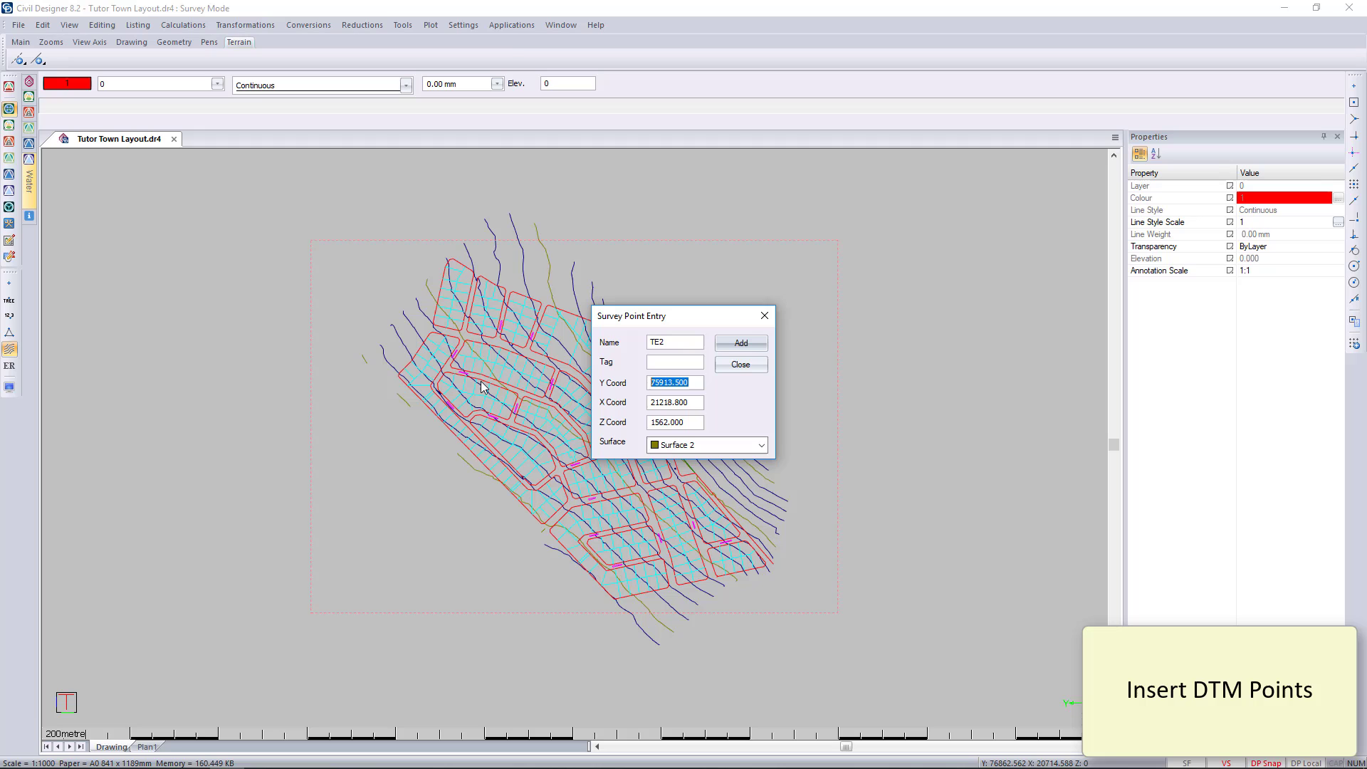
pyautogui.click(482, 387)
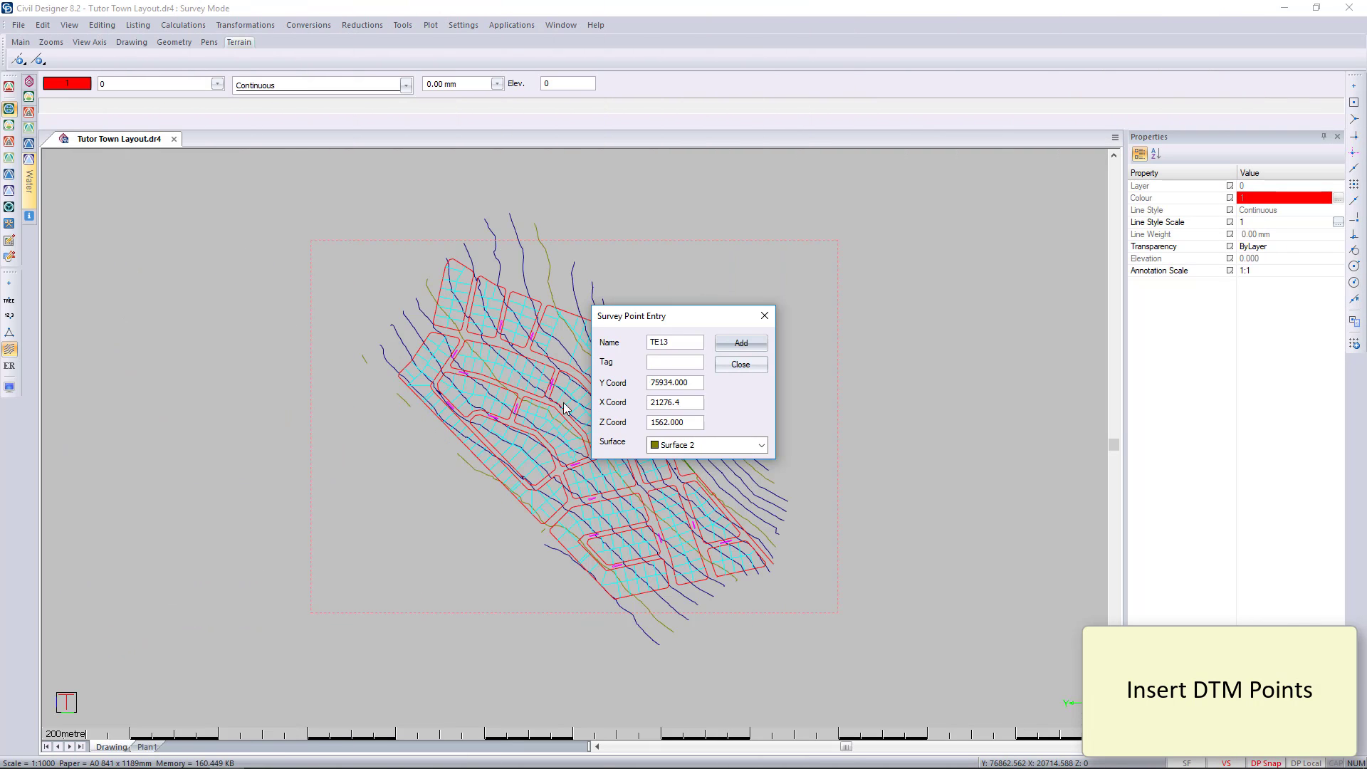
pyautogui.click(688, 341)
pyautogui.doubleClick(700, 382)
pyautogui.write('7')
pyautogui.press('Tab')
pyautogui.write('21')
pyautogui.click(740, 343)
# Close the point entry window and review the surfaces table in Display Settings.
pyautogui.click(741, 364)
pyautogui.scroll(3, 583, 415)
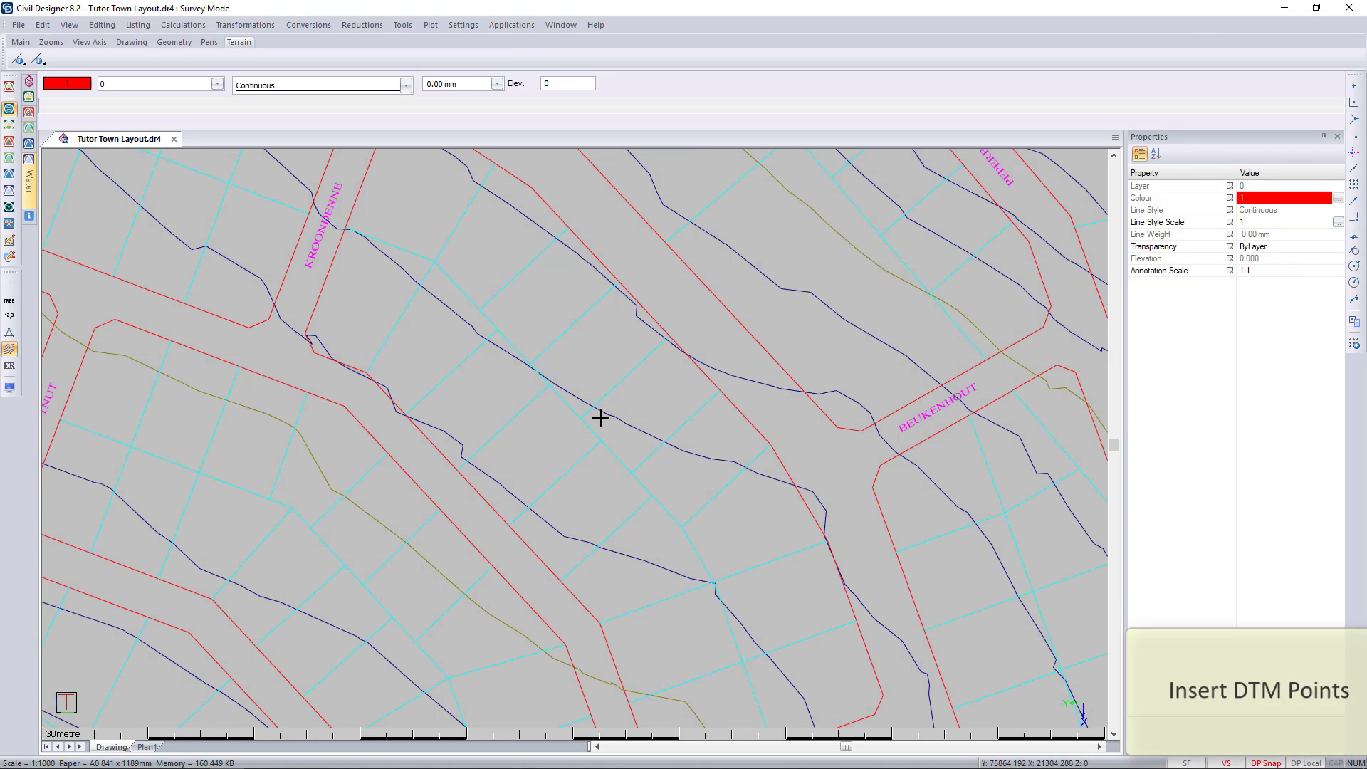
pyautogui.scroll(-1, 599, 417)
pyautogui.click(9, 387)
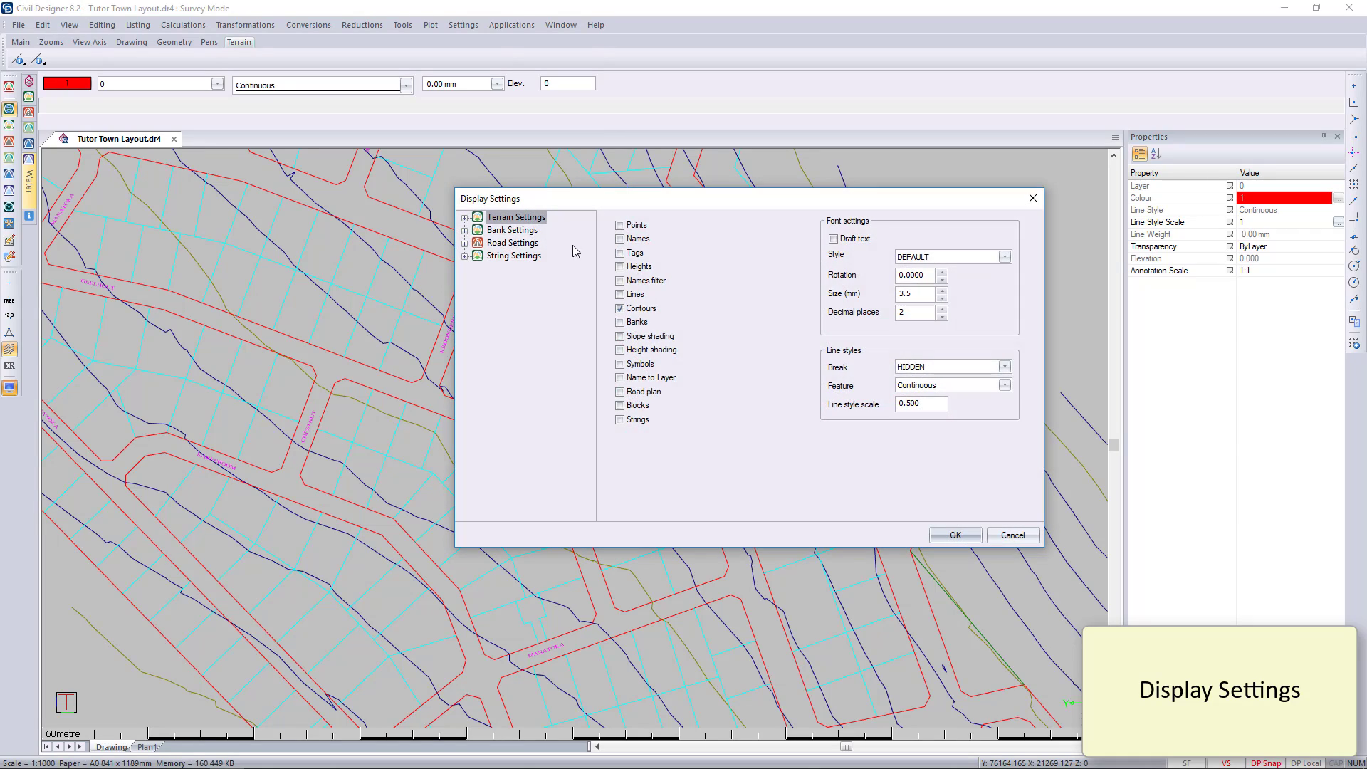
pyautogui.doubleClick(511, 230)
pyautogui.doubleClick(516, 217)
pyautogui.click(515, 243)
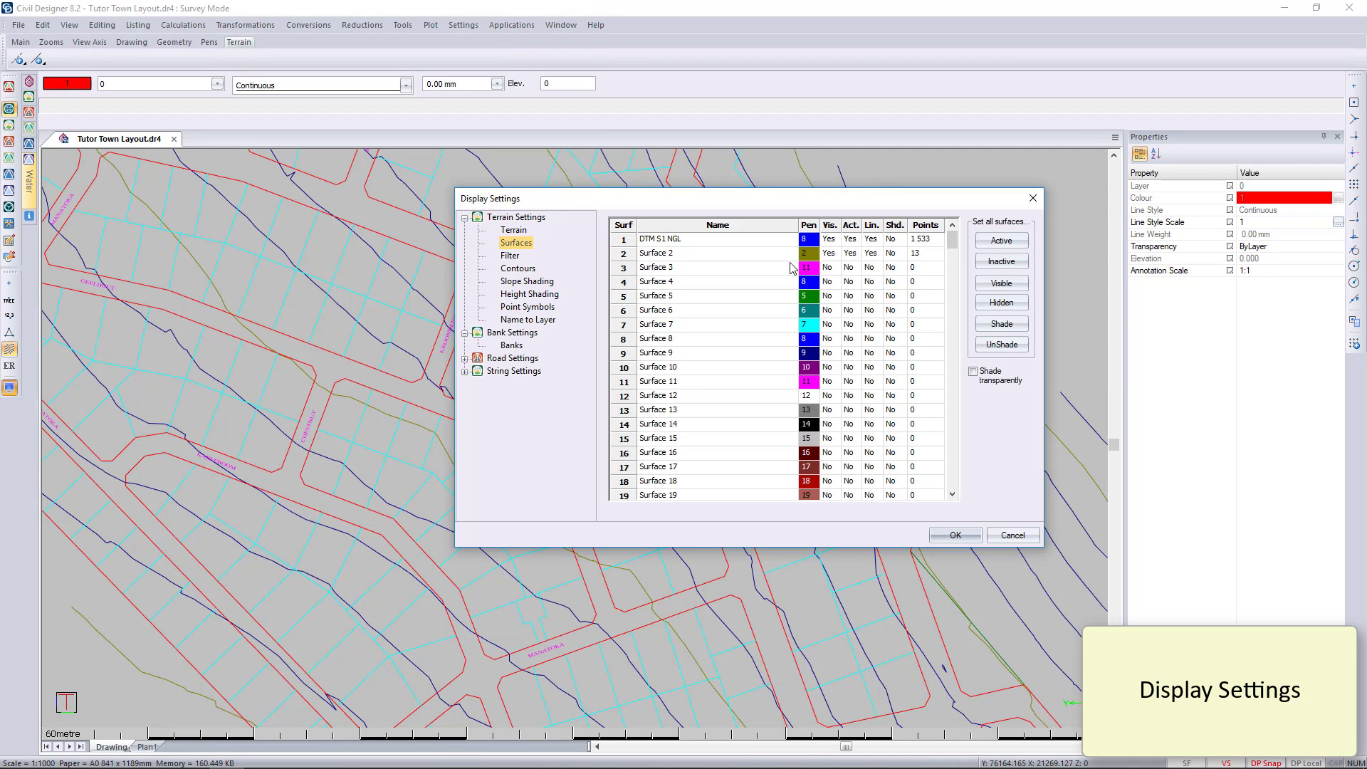
pyautogui.click(955, 534)
# Show only Surface 2, toggling point name labels on and back off.
pyautogui.click(8, 299)
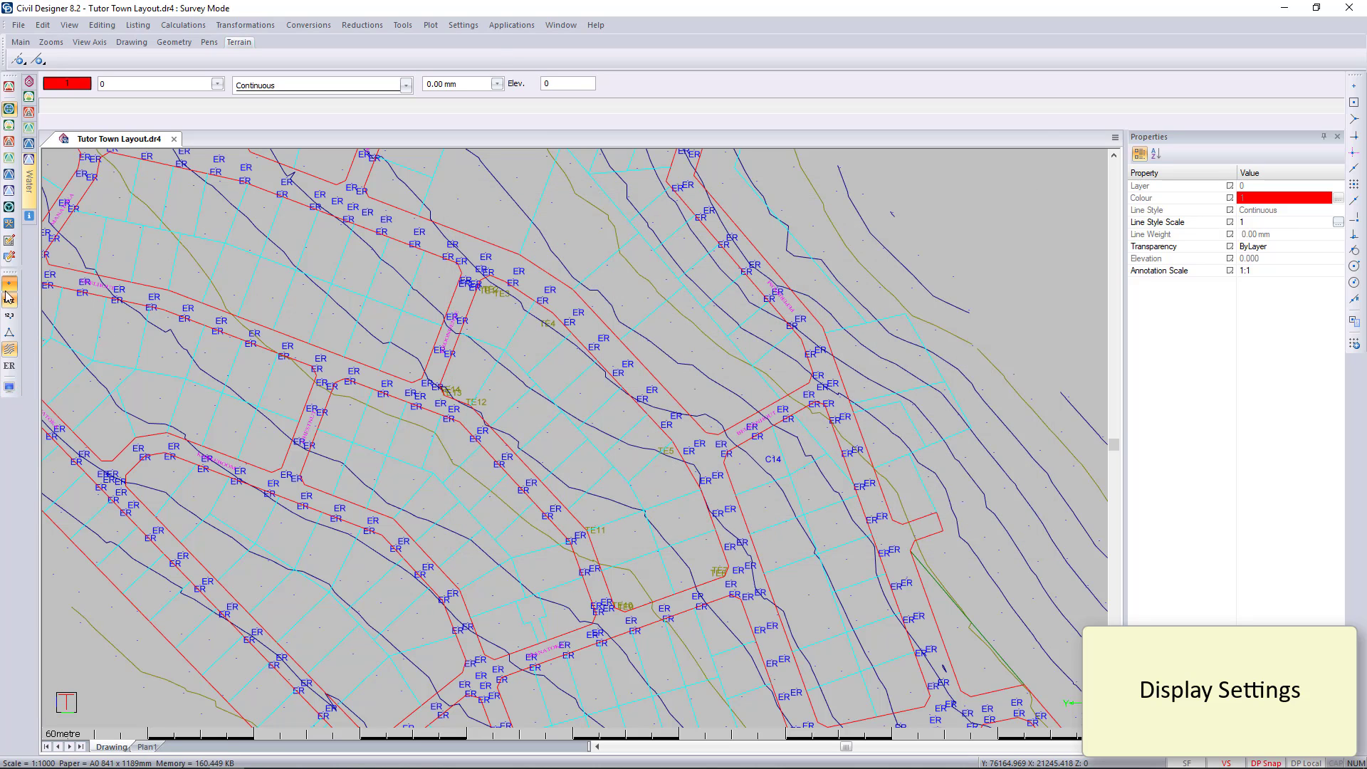
pyautogui.click(9, 389)
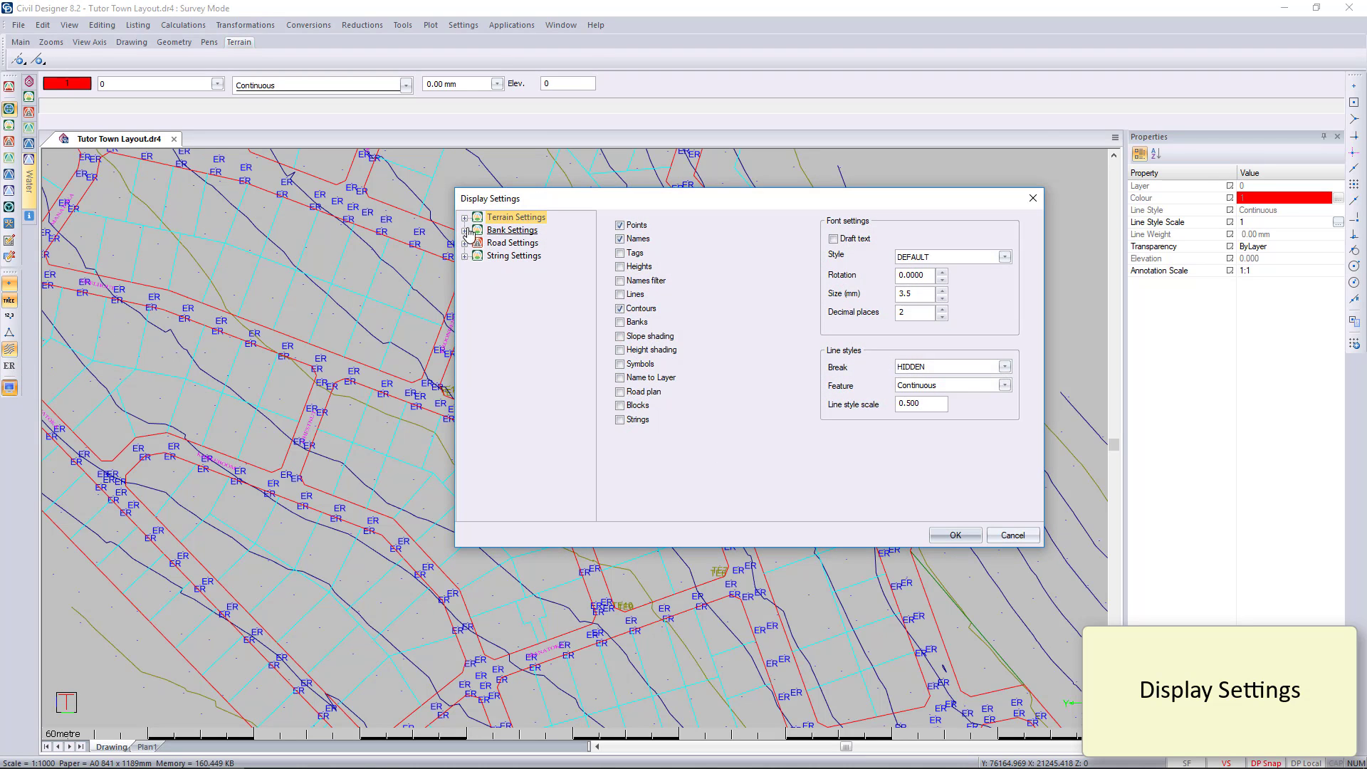
pyautogui.click(514, 243)
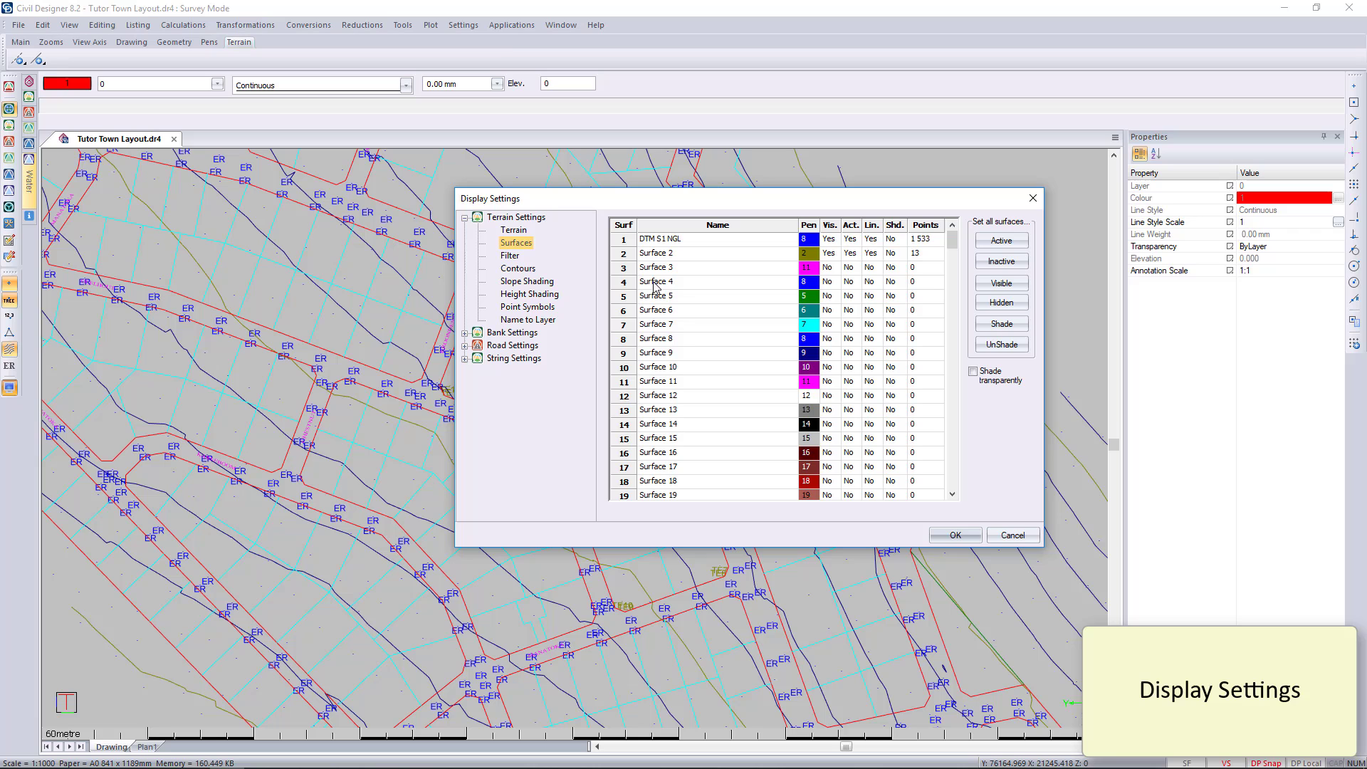
pyautogui.click(954, 534)
pyautogui.scroll(3, 570, 436)
pyautogui.scroll(-1, 284, 311)
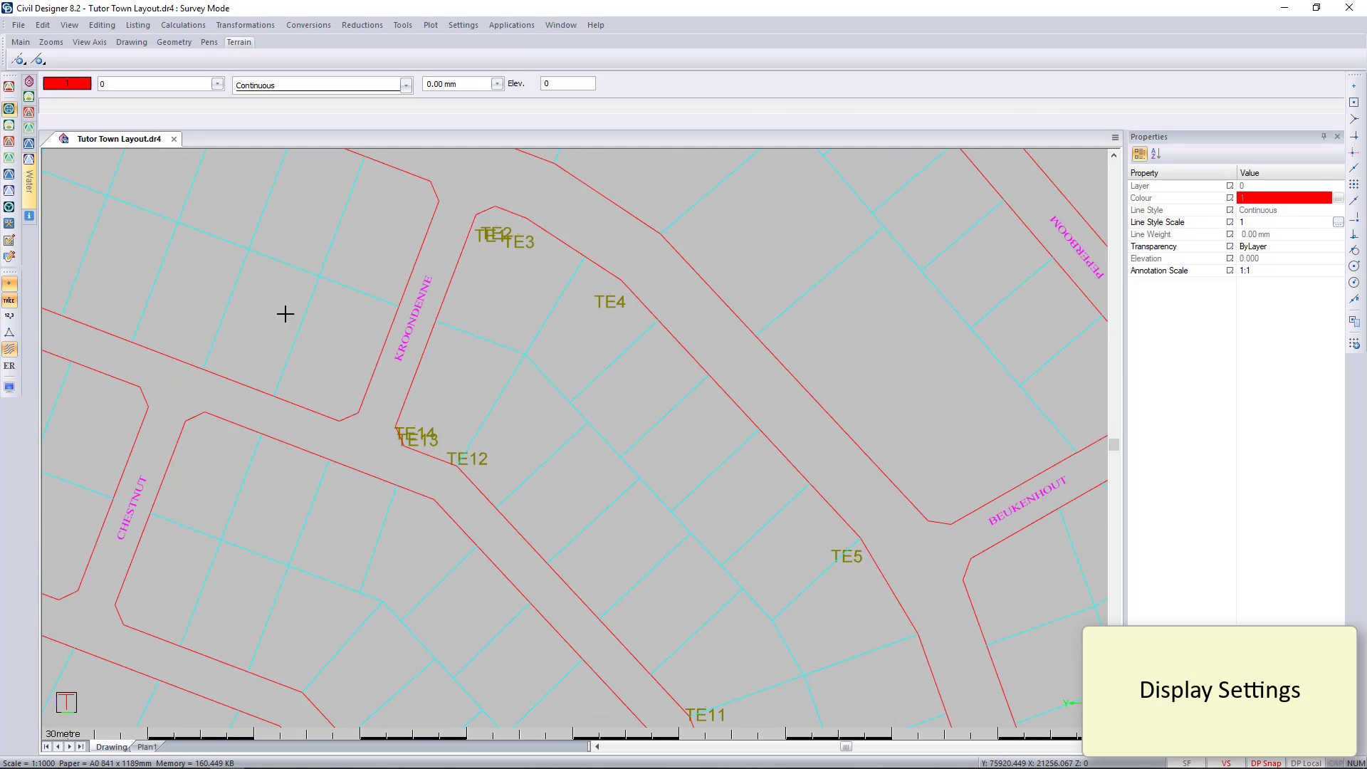
pyautogui.click(9, 300)
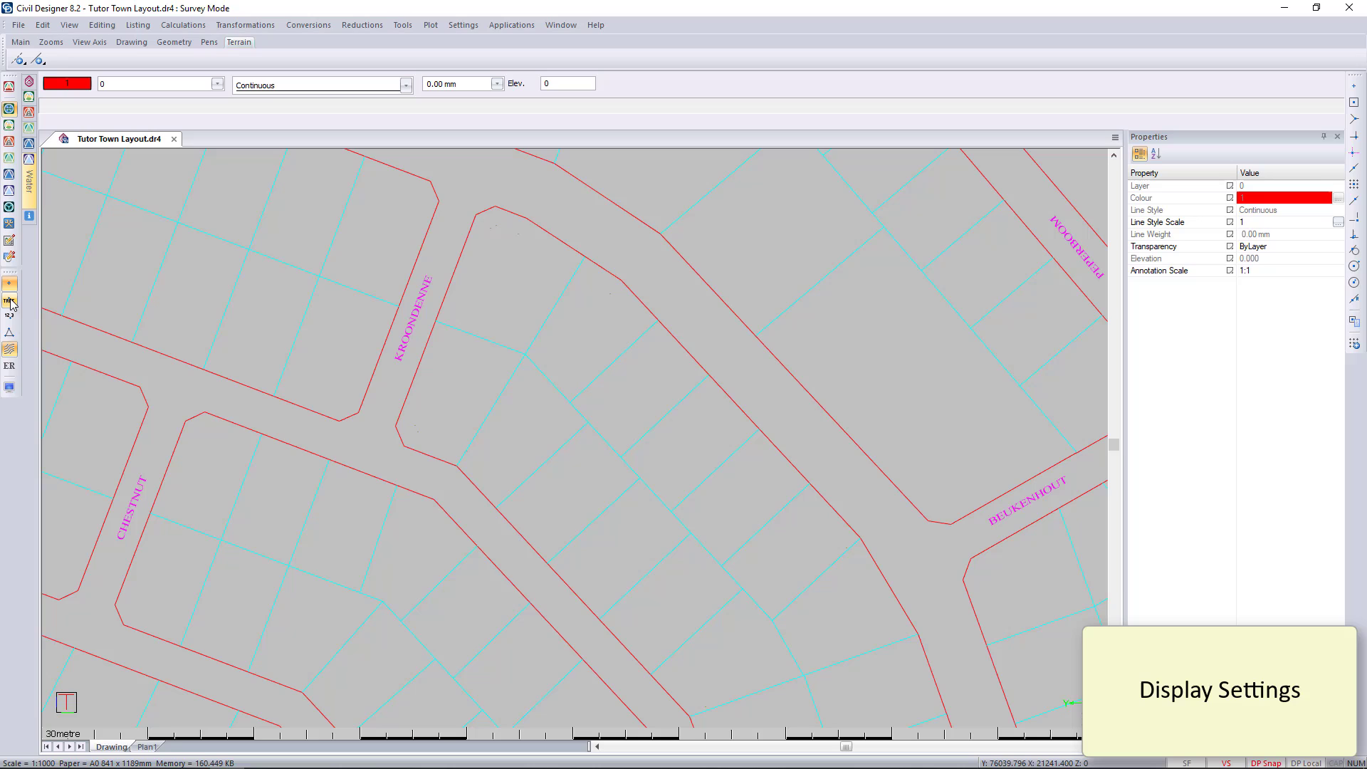
# Draw points as diamond markers with a negative size of -2 in View Settings.
pyautogui.click(464, 25)
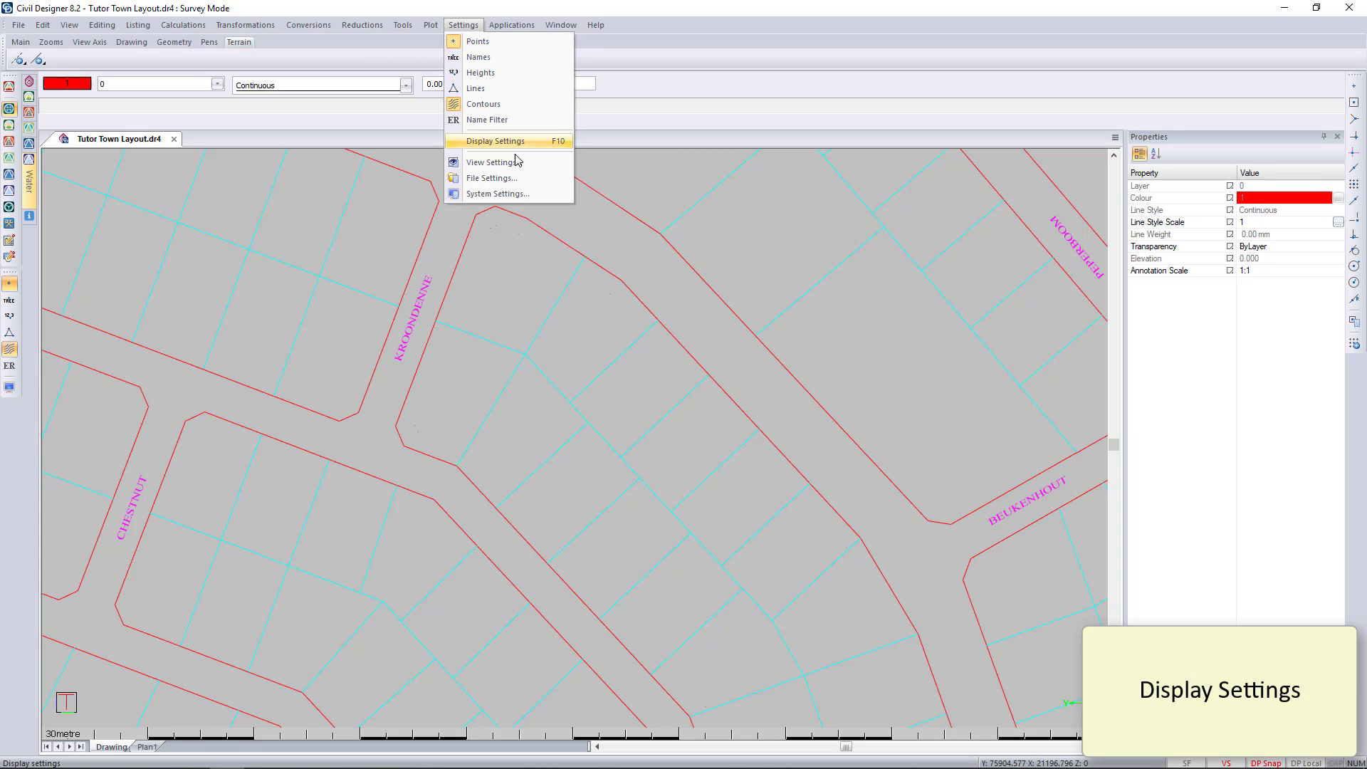
pyautogui.click(522, 162)
pyautogui.click(547, 307)
pyautogui.click(560, 319)
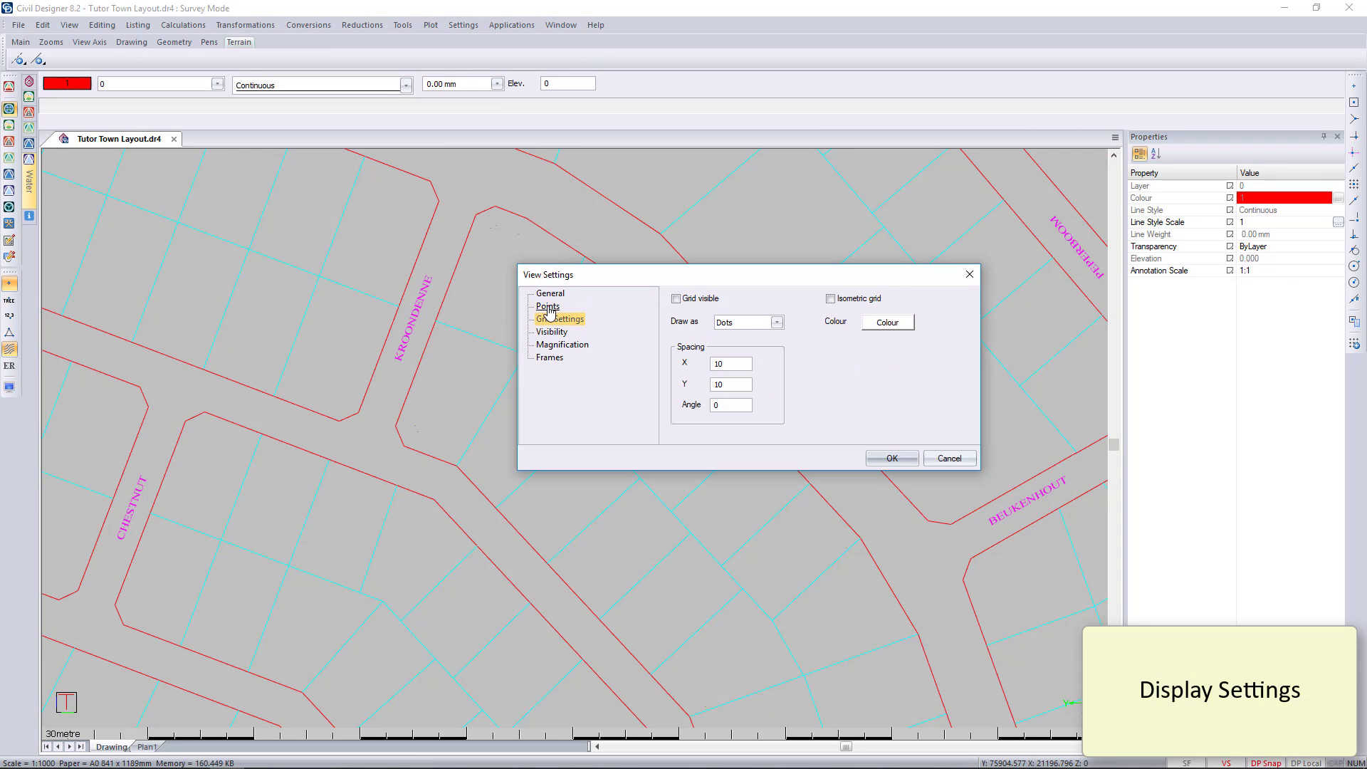
pyautogui.click(547, 306)
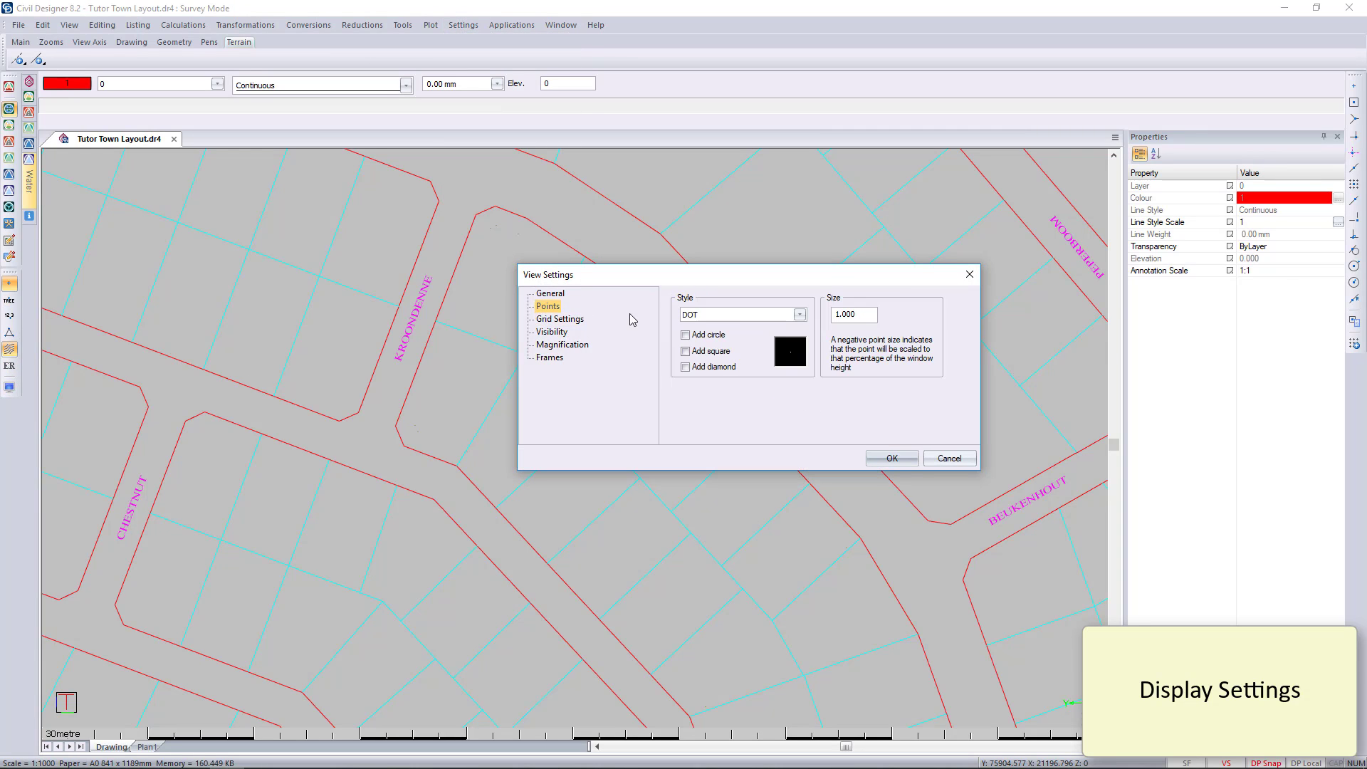
pyautogui.click(686, 368)
pyautogui.moveTo(866, 315); pyautogui.dragTo(548, 259)
pyautogui.write('-2')
pyautogui.click(892, 459)
pyautogui.scroll(1, 499, 226)
pyautogui.scroll(-1, 578, 522)
pyautogui.scroll(1, 633, 563)
pyautogui.scroll(-1, 664, 527)
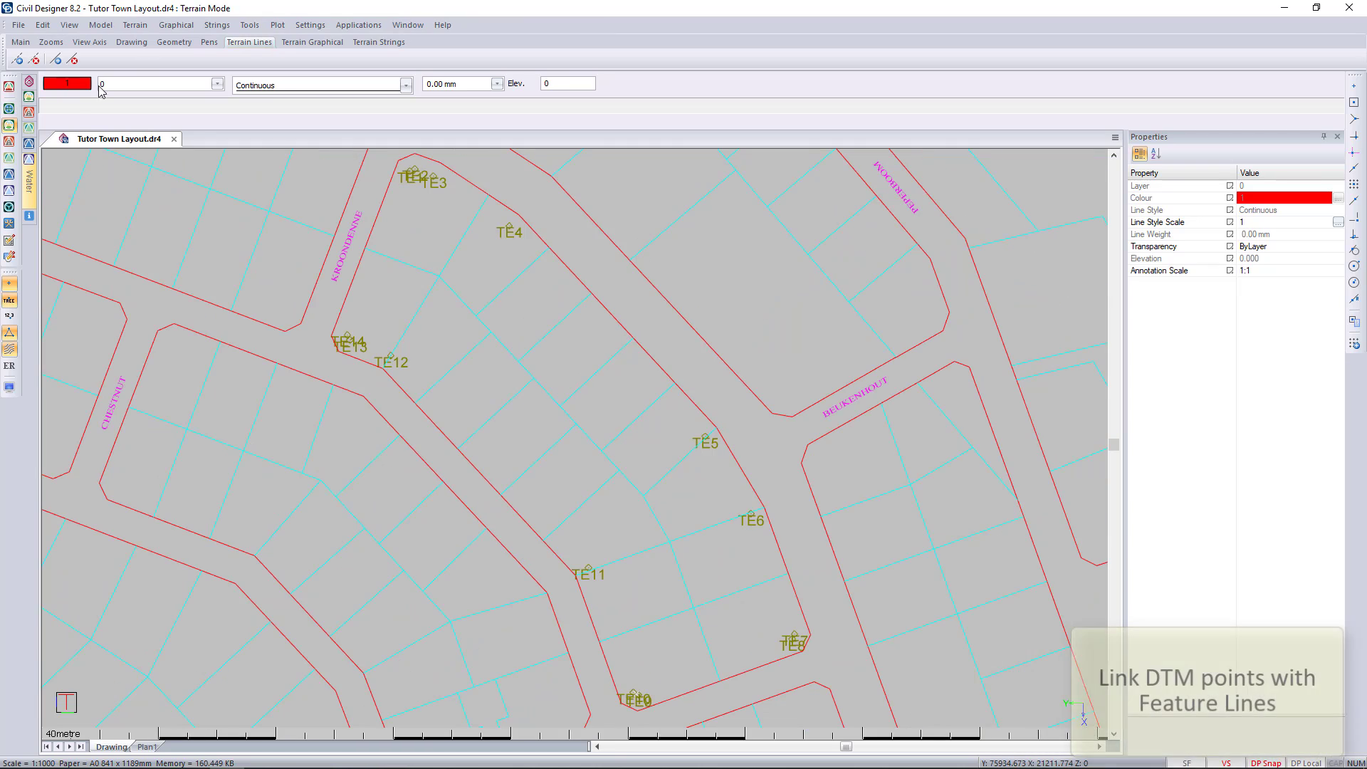
# Start a feature line at TE1 and link it through the points to TE10.
pyautogui.click(17, 59)
pyautogui.scroll(5, 528, 535)
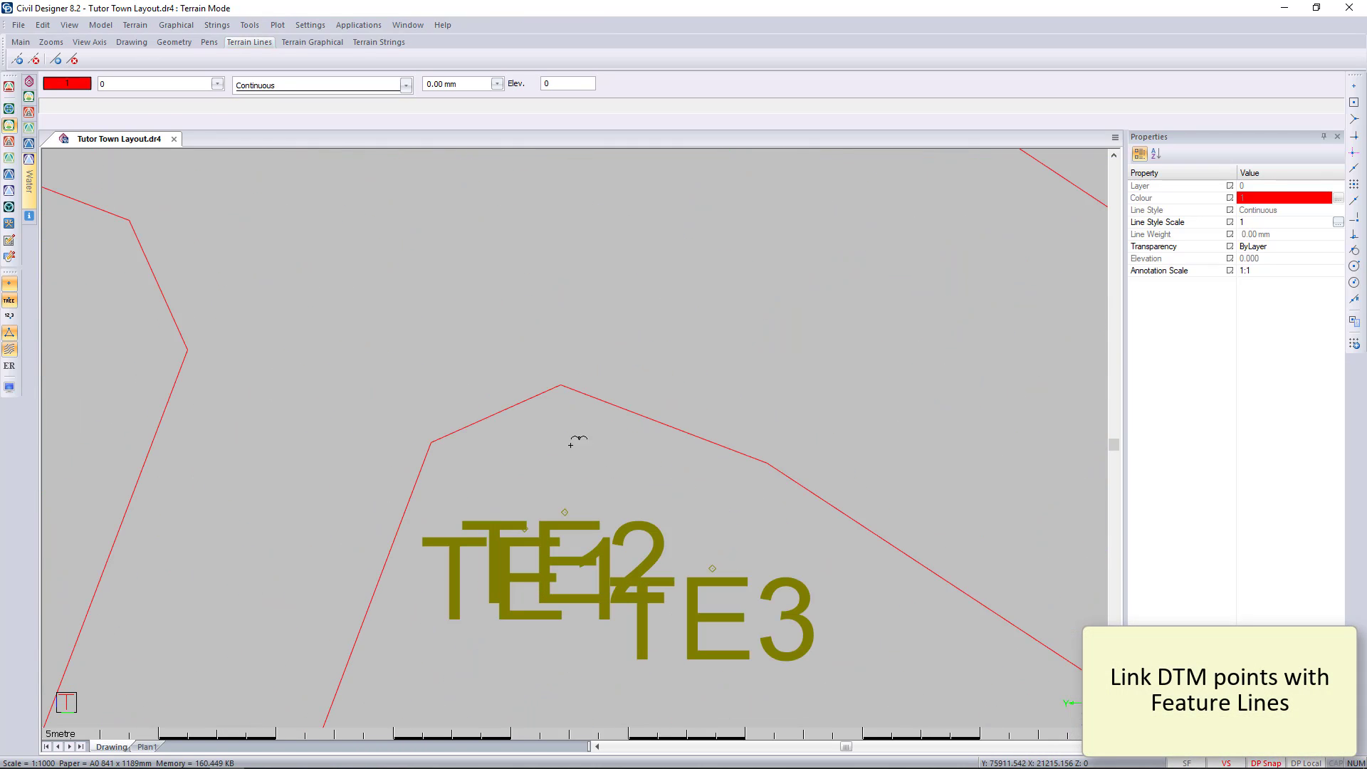
pyautogui.click(525, 531)
pyautogui.click(565, 512)
pyautogui.click(712, 568)
pyautogui.scroll(-2, 796, 545)
pyautogui.click(706, 536)
pyautogui.scroll(-1, 707, 535)
pyautogui.scroll(1, 596, 451)
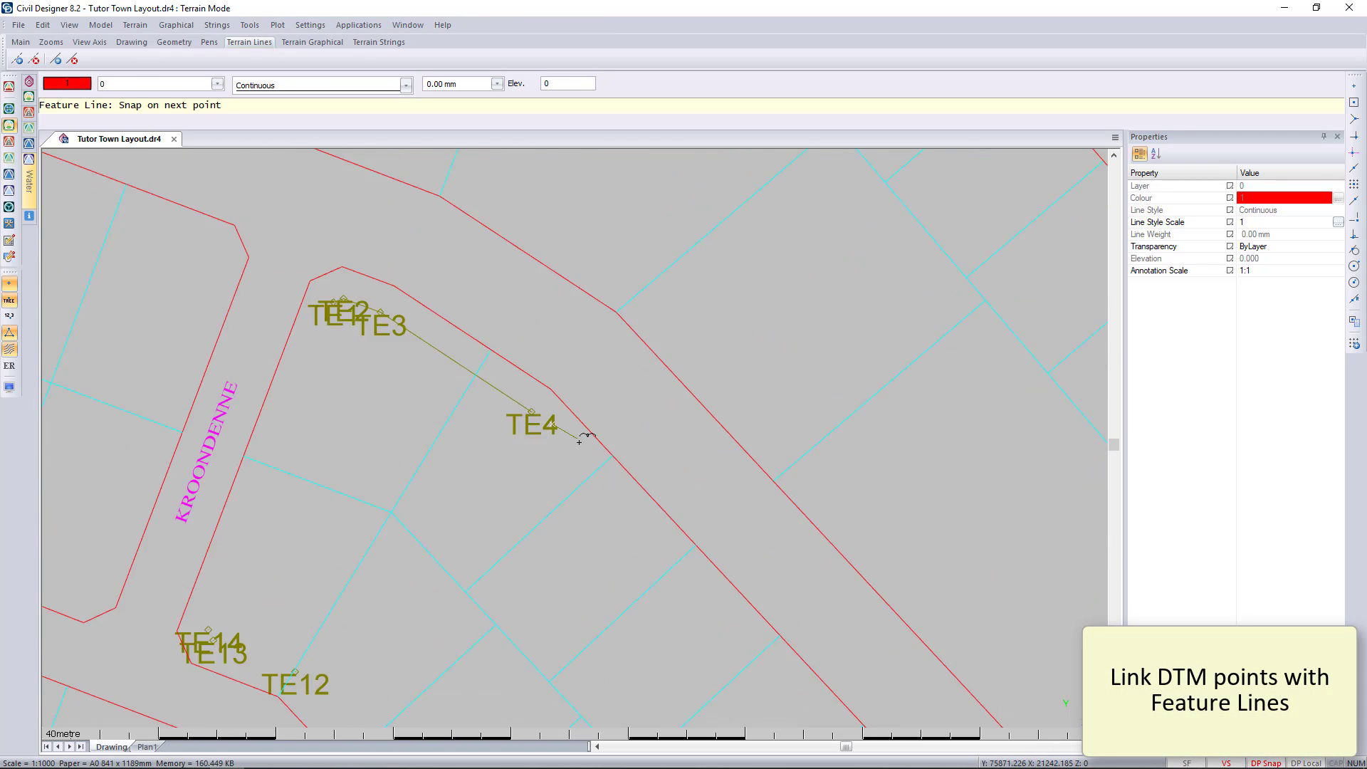
pyautogui.scroll(-2, 579, 442)
pyautogui.scroll(1, 632, 566)
pyautogui.scroll(1, 674, 317)
pyautogui.click(491, 524)
pyautogui.click(581, 673)
pyautogui.scroll(-2, 661, 634)
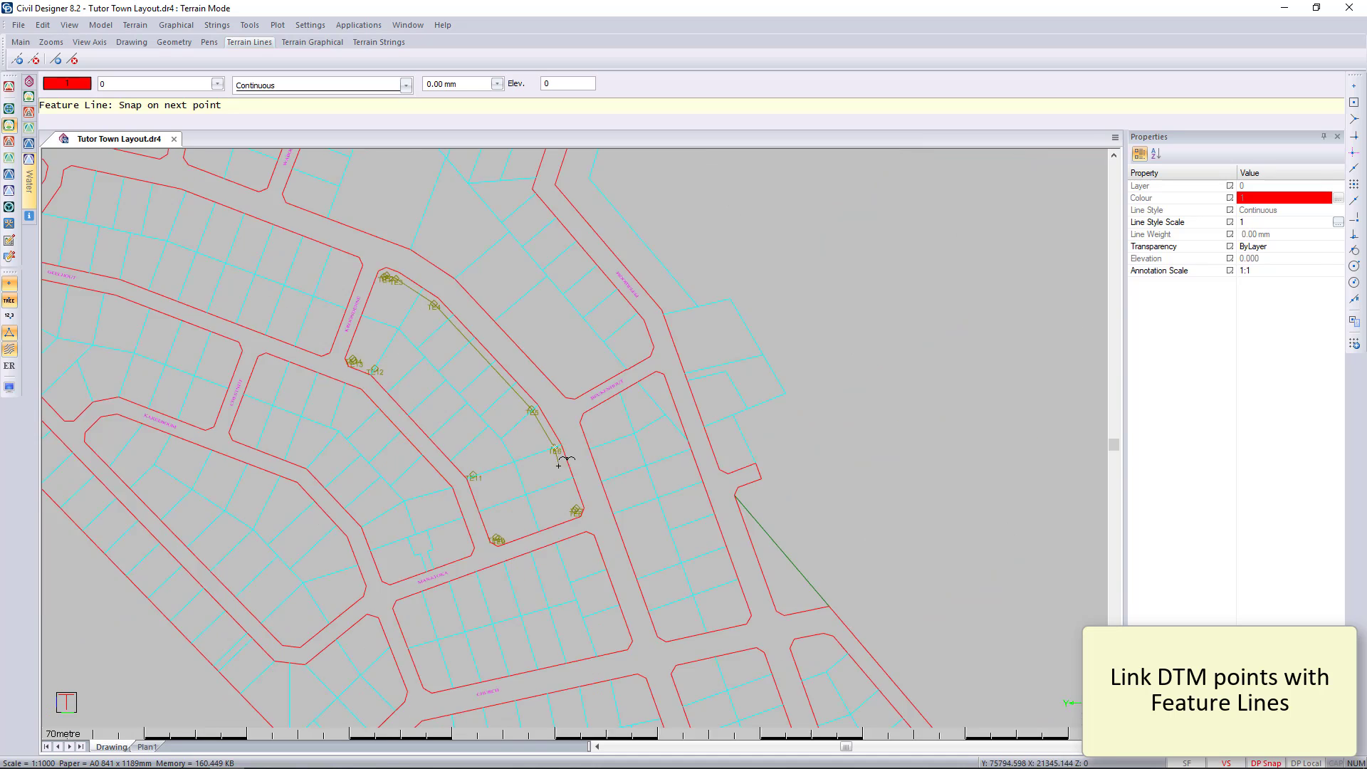
pyautogui.scroll(5, 558, 464)
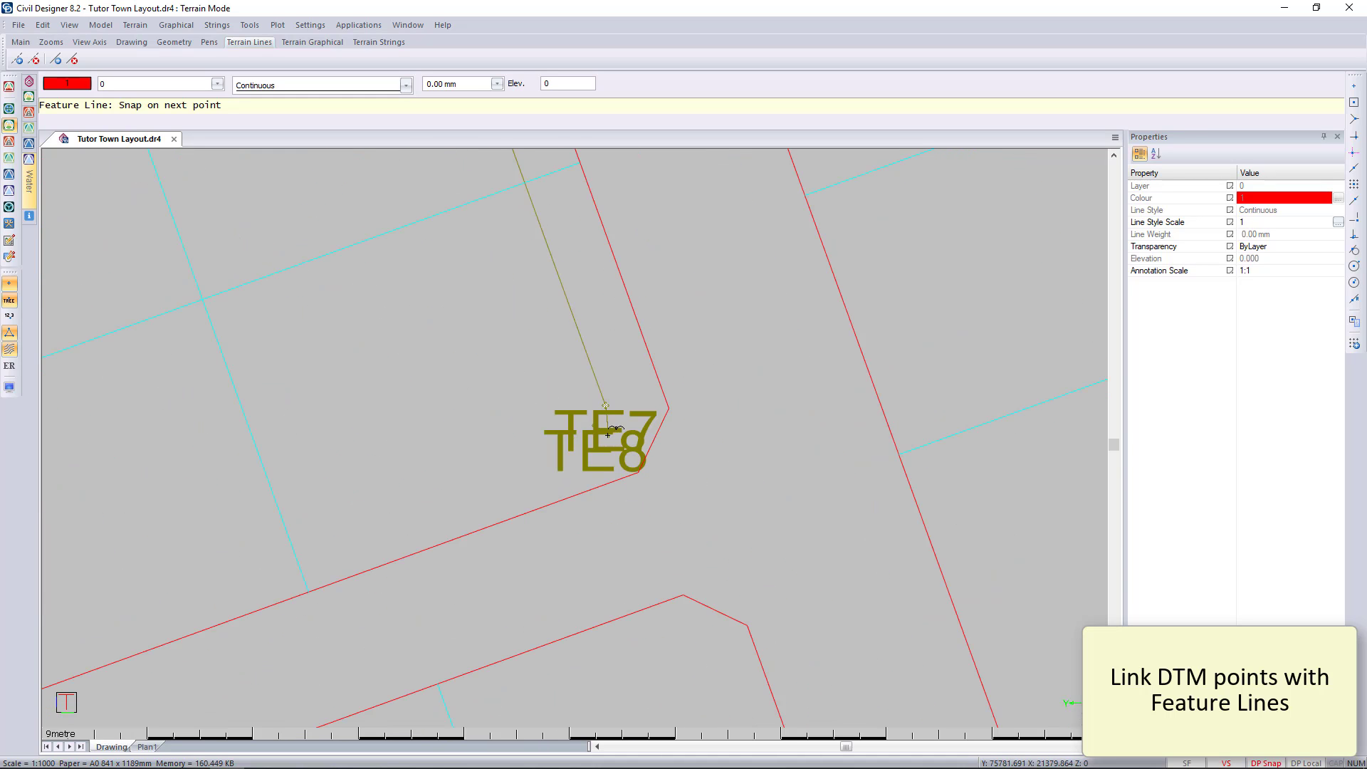
pyautogui.click(594, 425)
pyautogui.scroll(-1, 299, 369)
pyautogui.scroll(2, 425, 553)
pyautogui.scroll(-1, 580, 456)
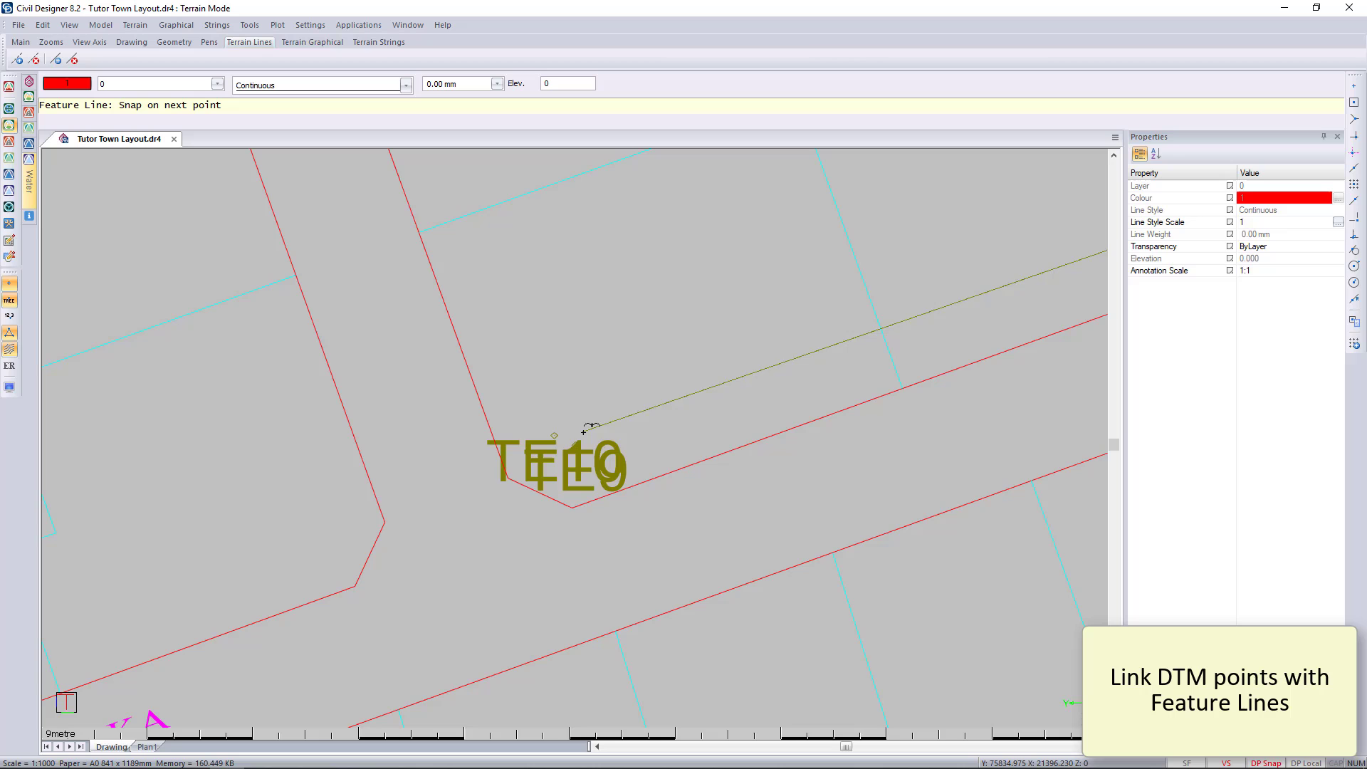
pyautogui.click(573, 445)
pyautogui.click(553, 435)
# Extend the feature line through TE11 to TE14 and close it back at TE1.
pyautogui.scroll(-1, 491, 249)
pyautogui.moveTo(513, 277); pyautogui.dragTo(692, 559, button='middle')
pyautogui.click(692, 560)
pyautogui.moveTo(648, 420); pyautogui.dragTo(997, 671, button='middle')
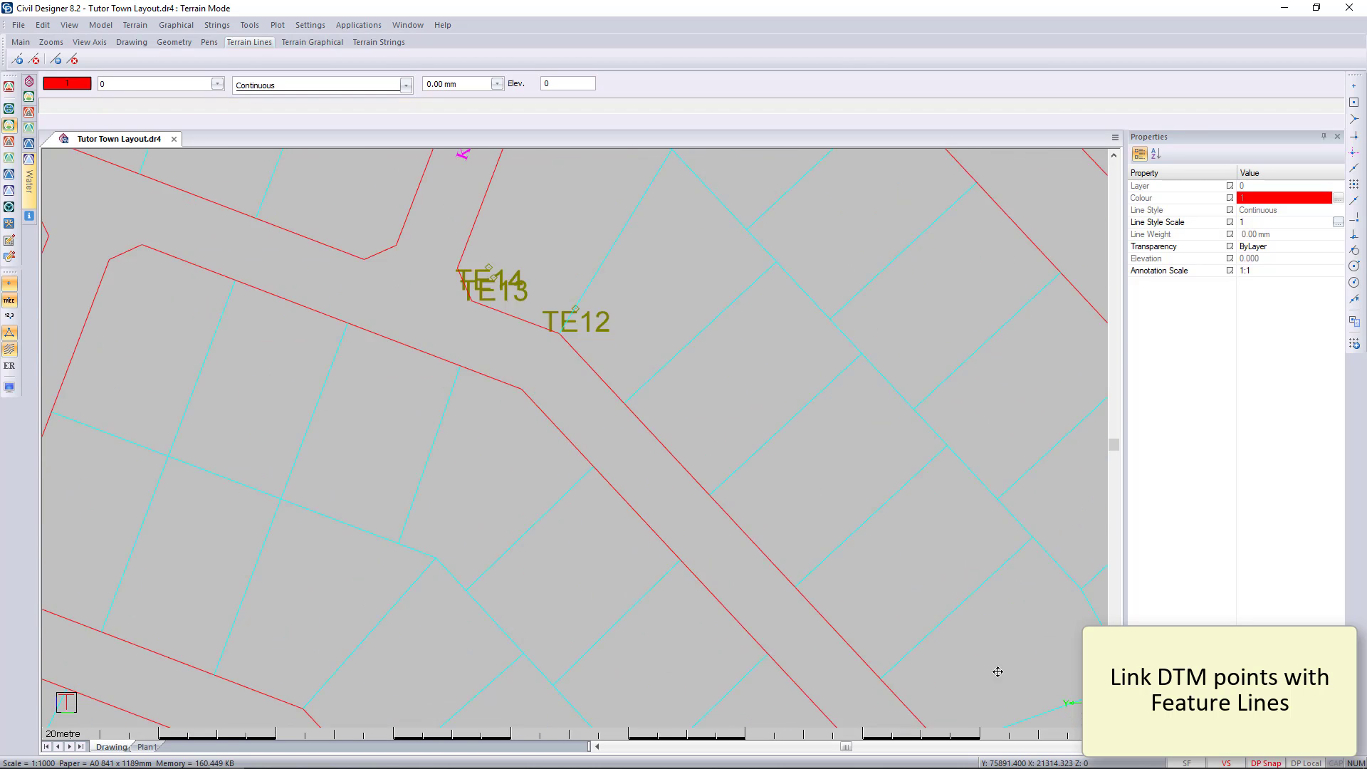
pyautogui.click(875, 513)
pyautogui.click(794, 484)
pyautogui.click(788, 474)
pyautogui.moveTo(885, 176); pyautogui.dragTo(597, 421, button='middle')
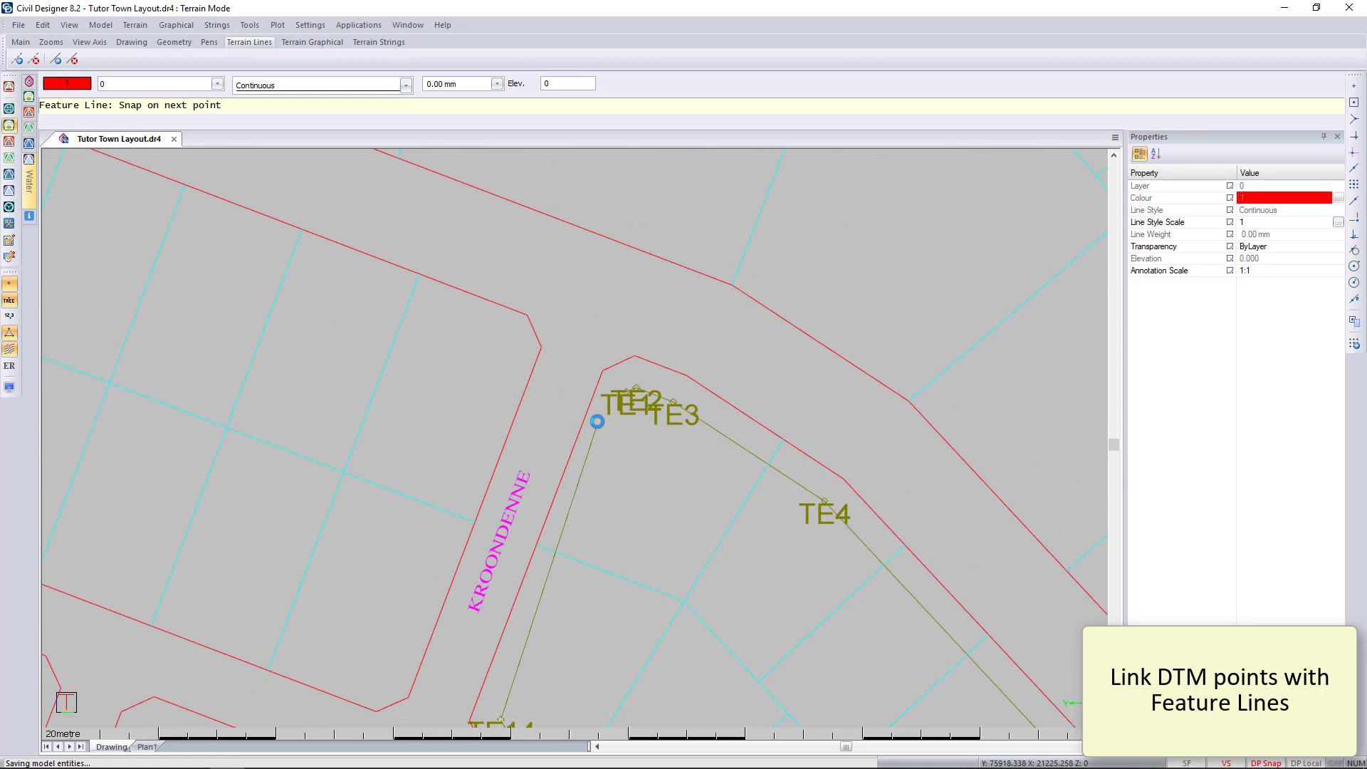
pyautogui.scroll(3, 629, 401)
pyautogui.click(553, 367)
pyautogui.scroll(-5, 553, 366)
pyautogui.scroll(1, 583, 466)
pyautogui.press('Escape')
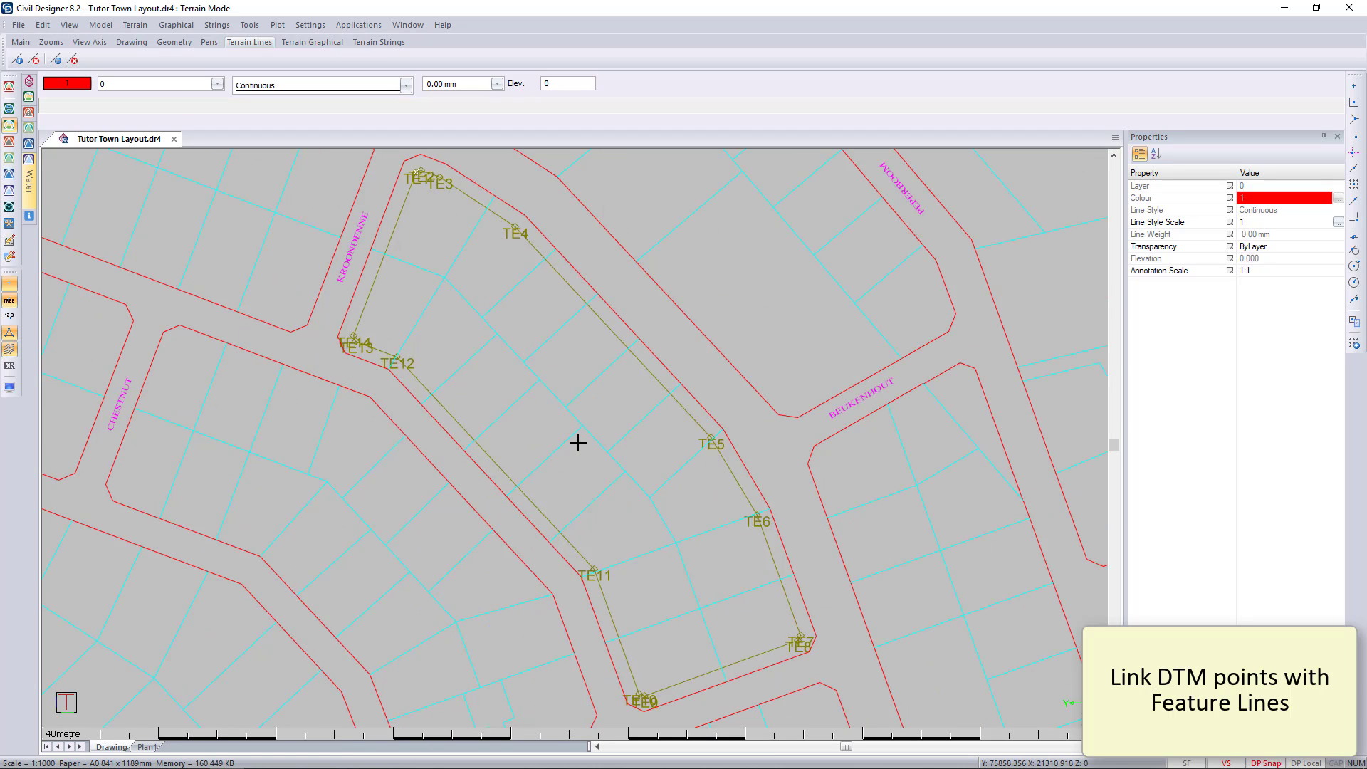
# Start Fixed Slopes terrace banks with DTM S1 NGL made the active surface.
pyautogui.click(133, 25)
pyautogui.moveTo(204, 155)
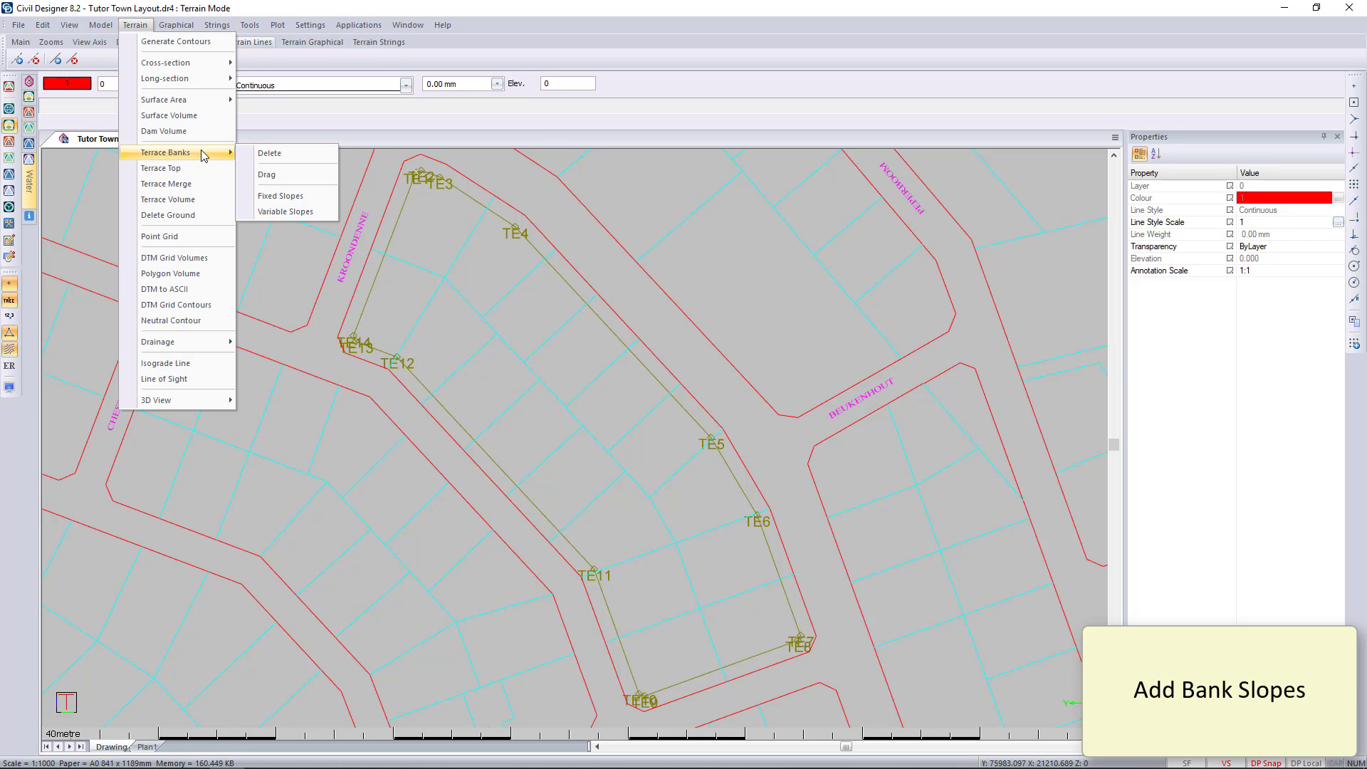
pyautogui.click(308, 196)
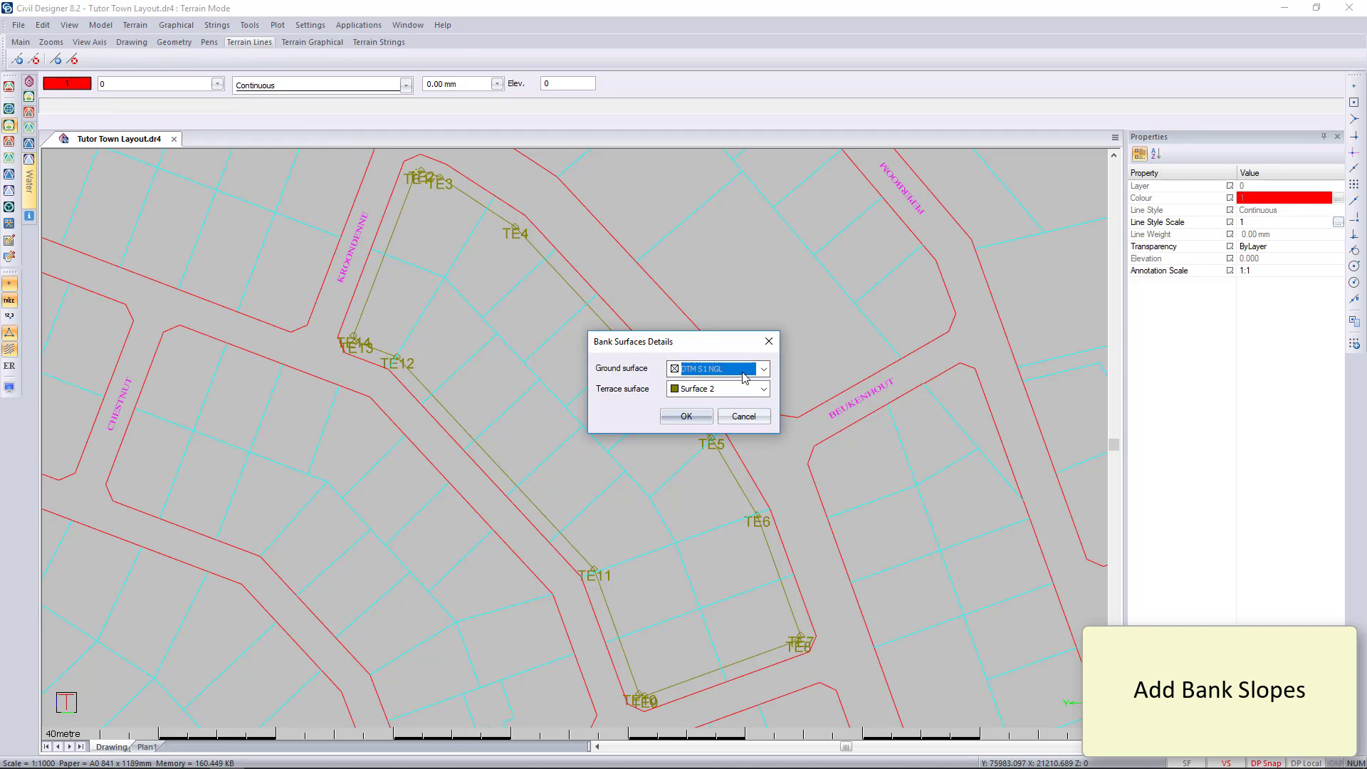
pyautogui.click(687, 416)
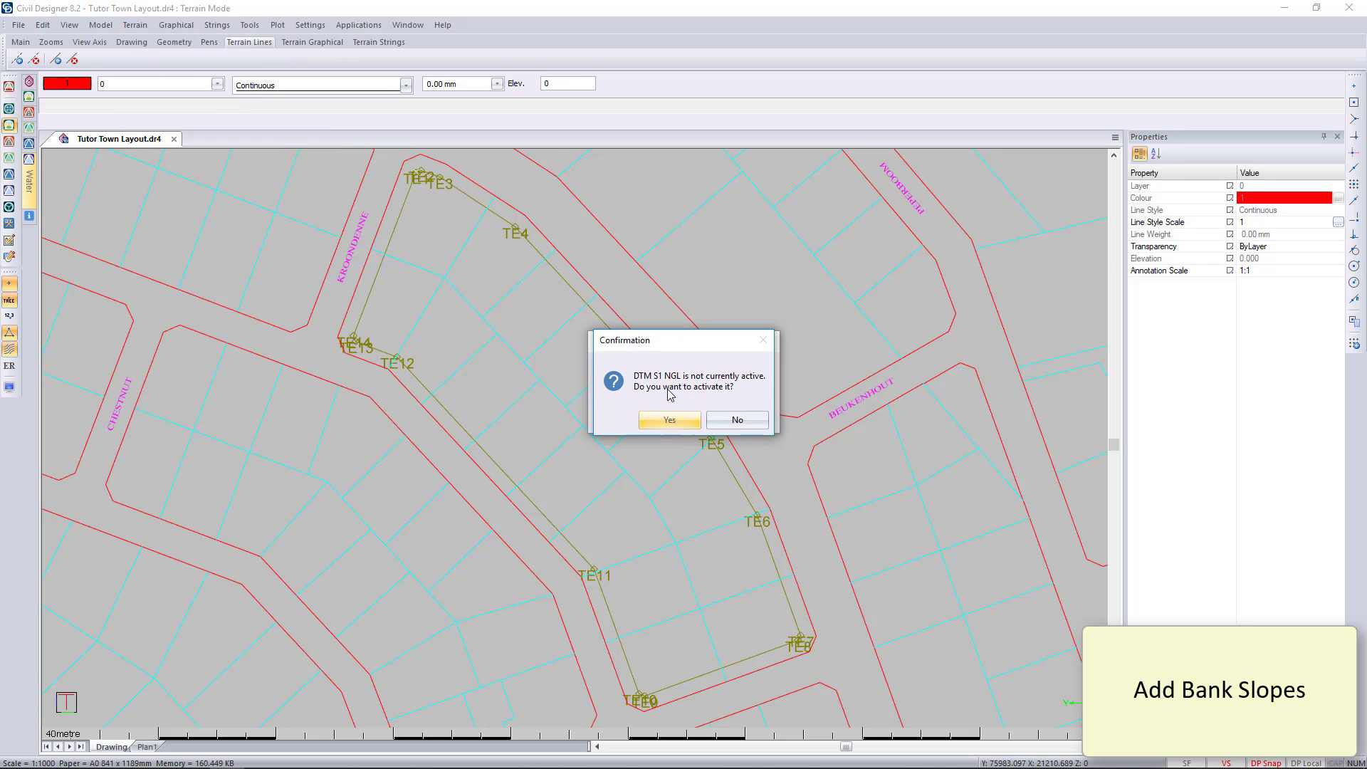
pyautogui.click(684, 418)
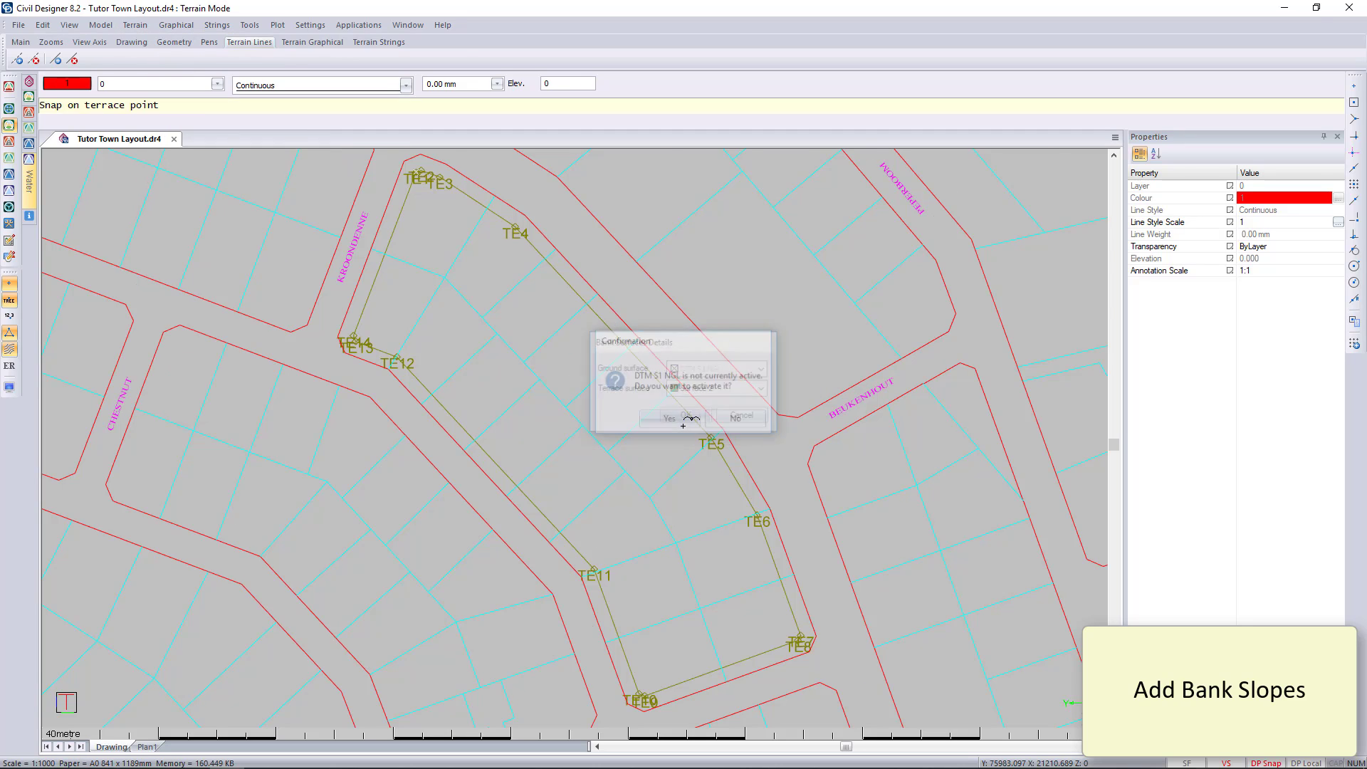
# Apply cut 1:1.5 and fill 1:2 banks to the terrace, then hide point labels and markers.
pyautogui.click(420, 172)
pyautogui.moveTo(692, 295); pyautogui.dragTo(820, 172)
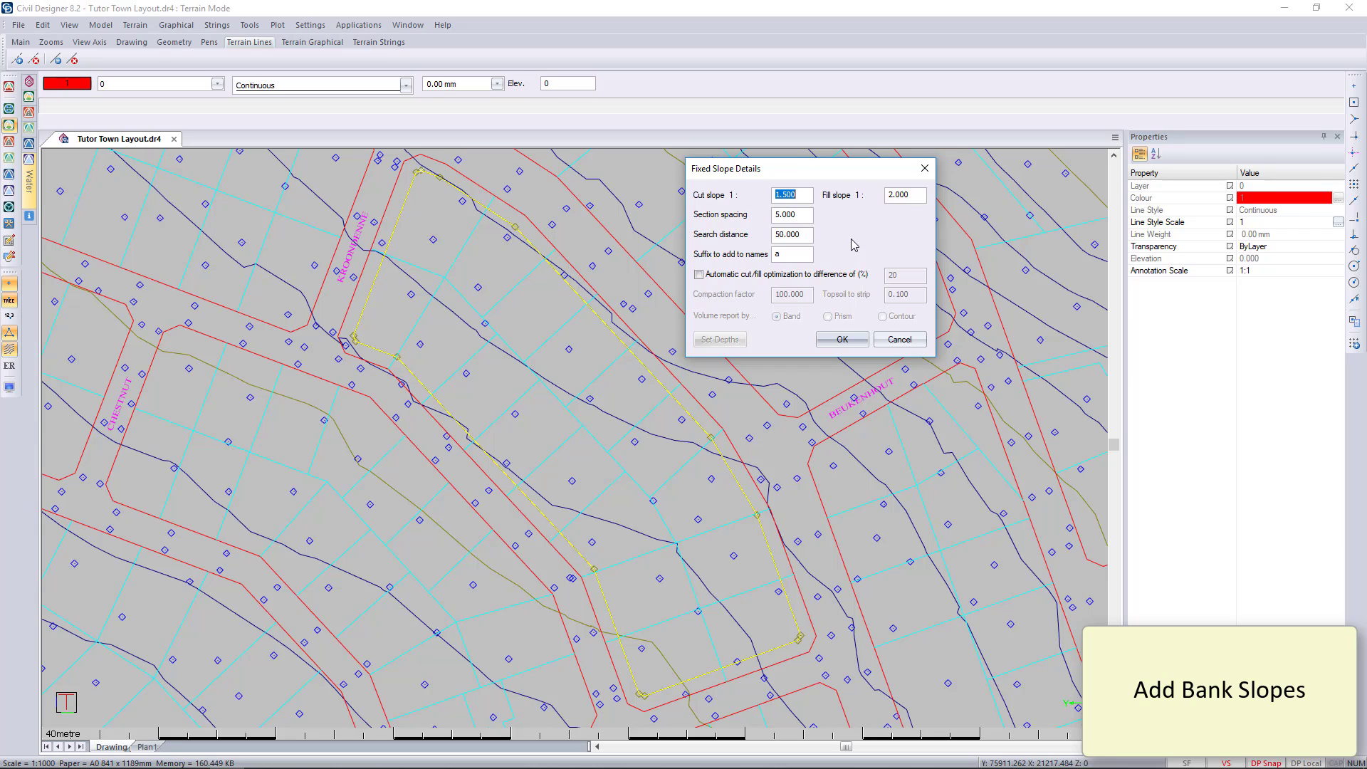
pyautogui.click(841, 340)
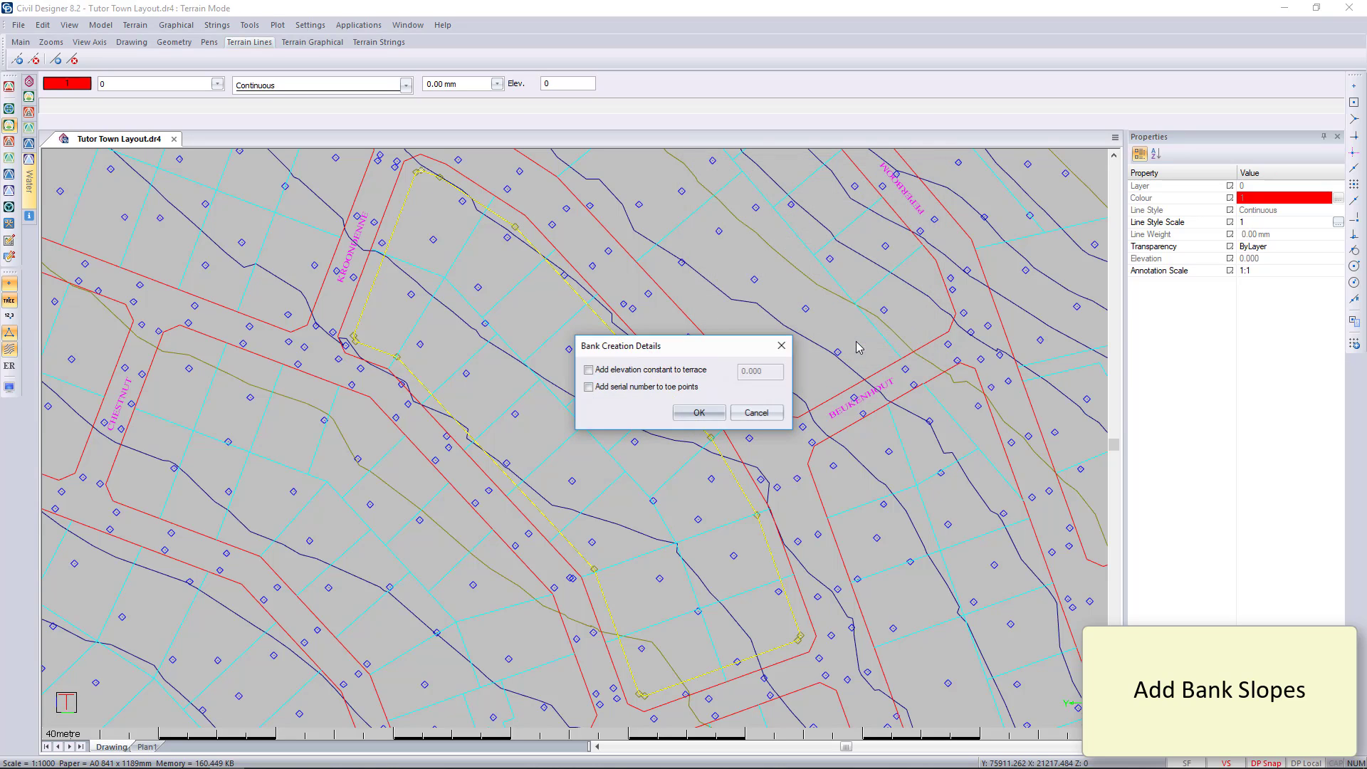
pyautogui.click(699, 414)
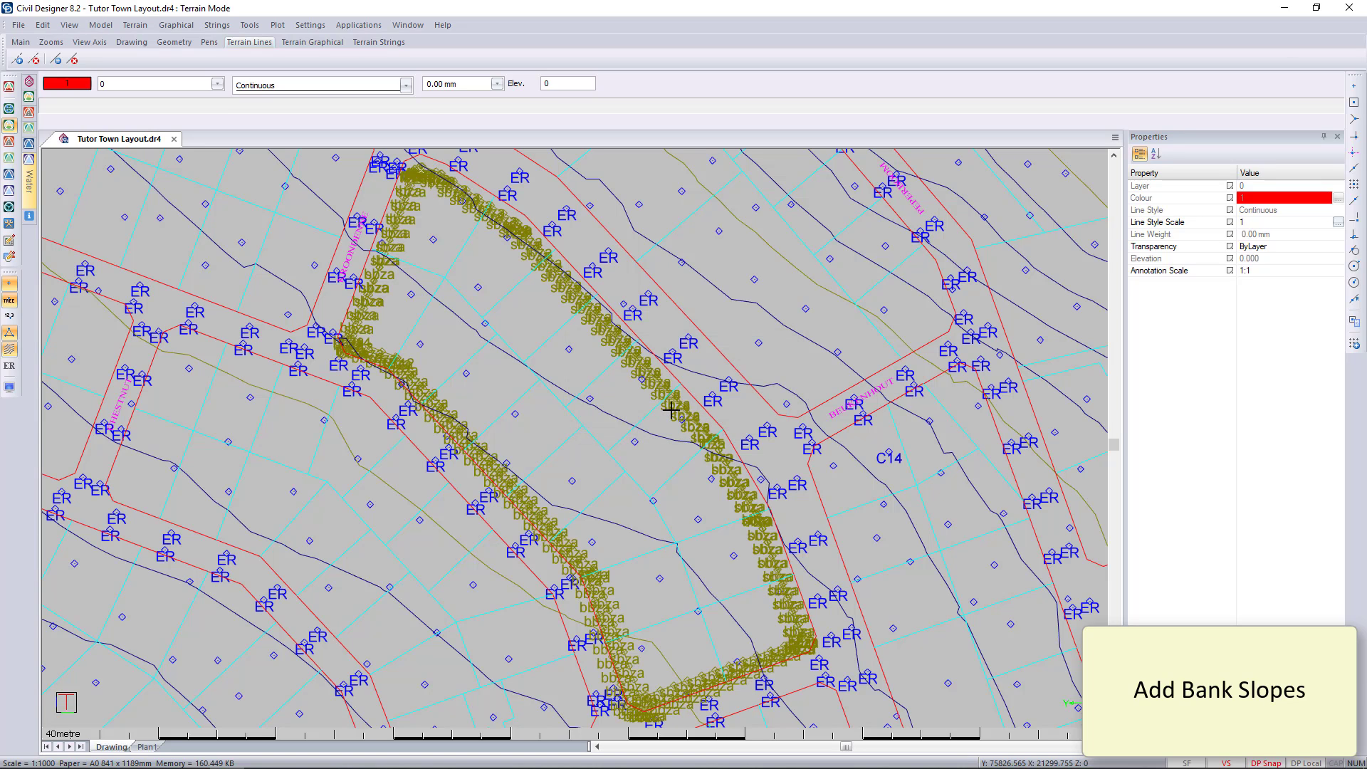
pyautogui.click(8, 302)
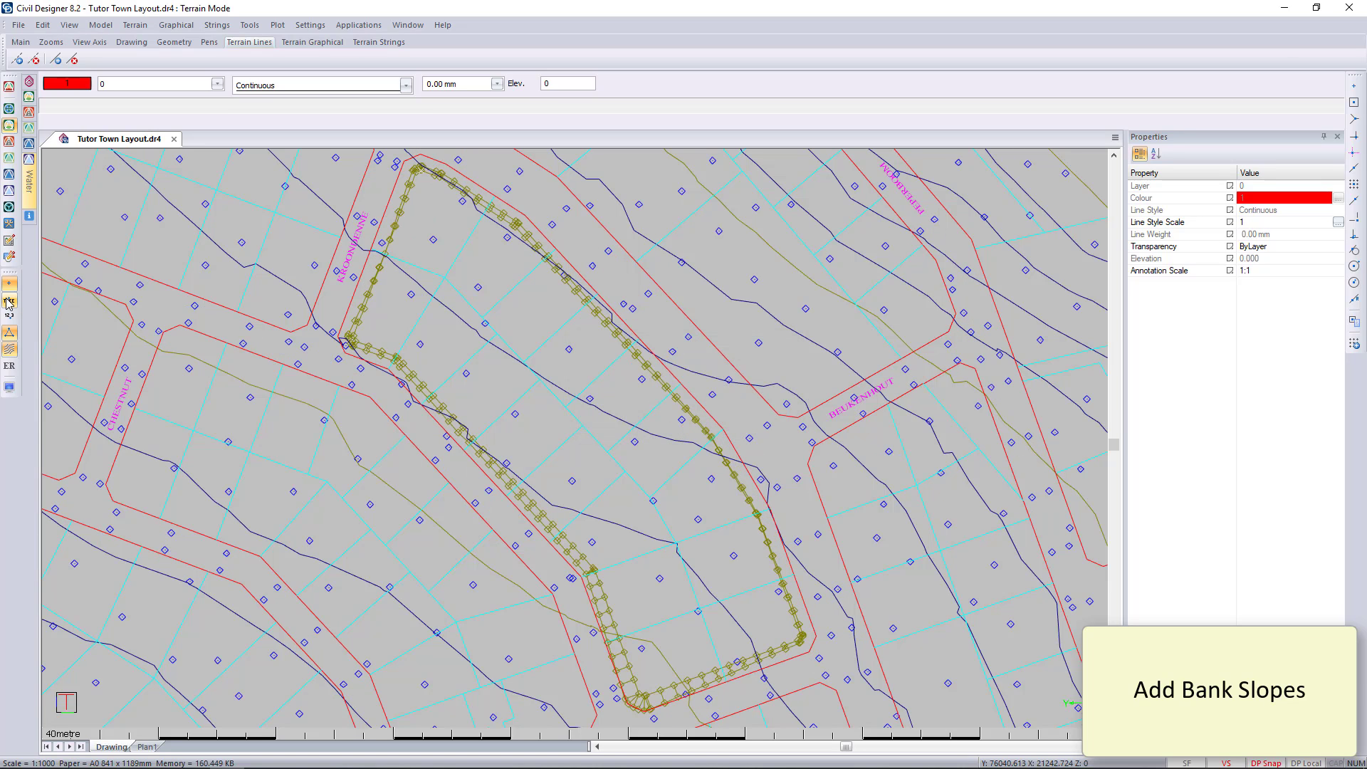
pyautogui.click(9, 283)
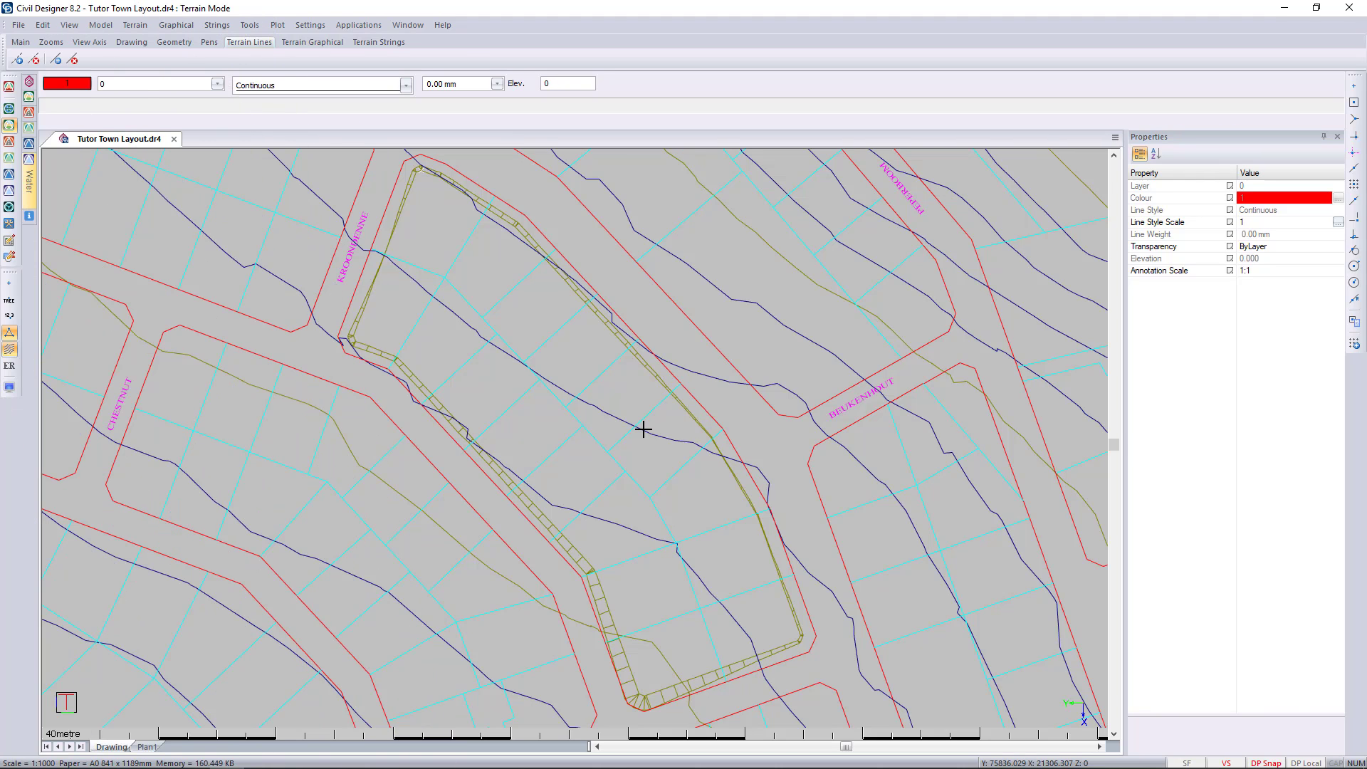
# Start a Terrace Volume calculation, accepting the ground and terrace surfaces.
pyautogui.click(142, 26)
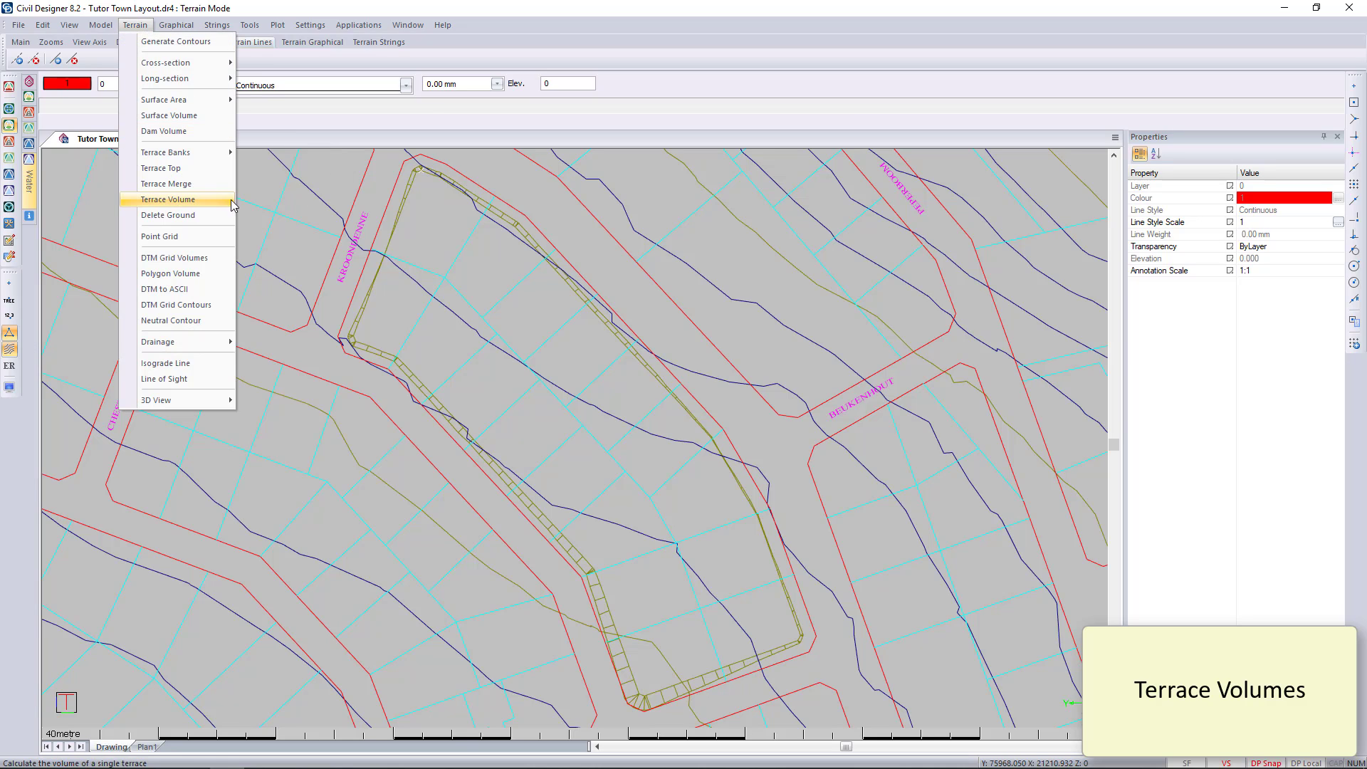
pyautogui.click(168, 199)
pyautogui.click(699, 424)
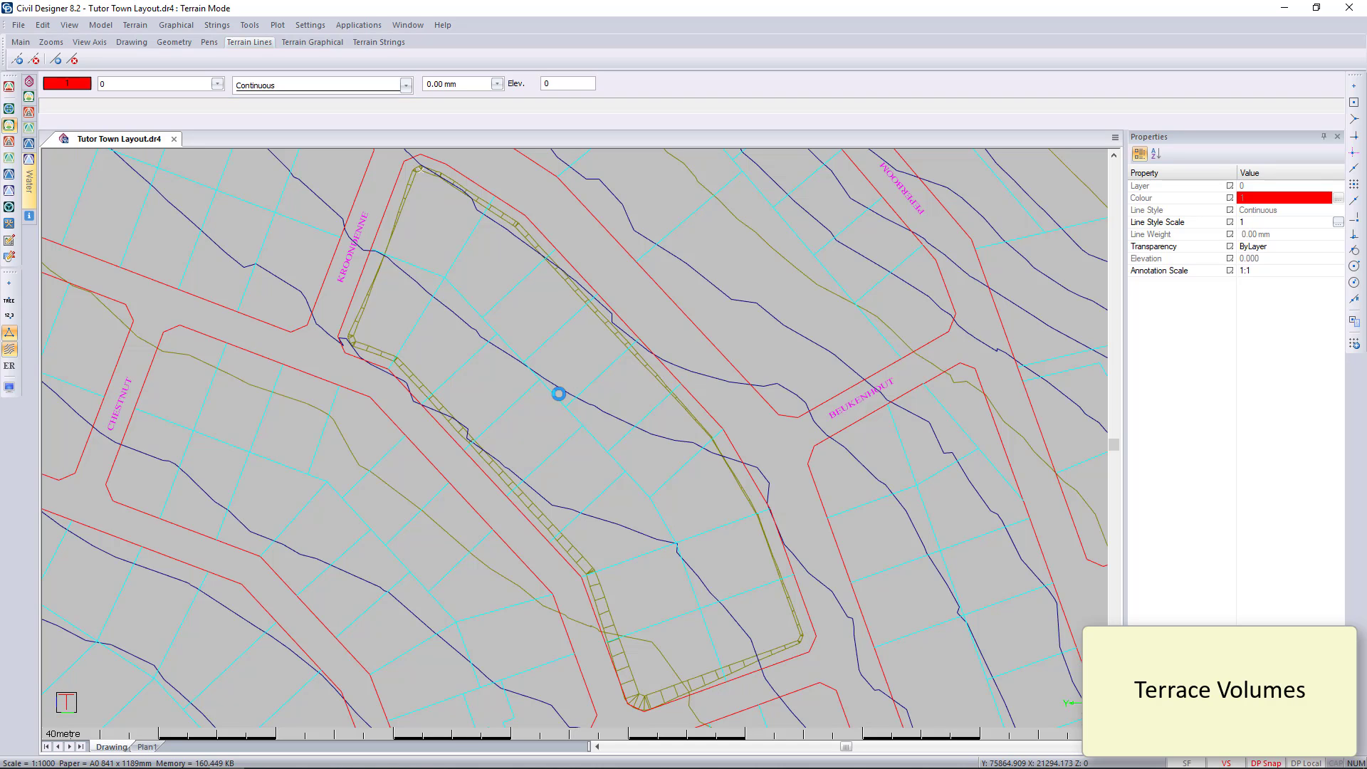
# Rename Surface 2 to DTM S2 Platform1 in the display settings.
pyautogui.click(9, 387)
pyautogui.doubleClick(694, 254)
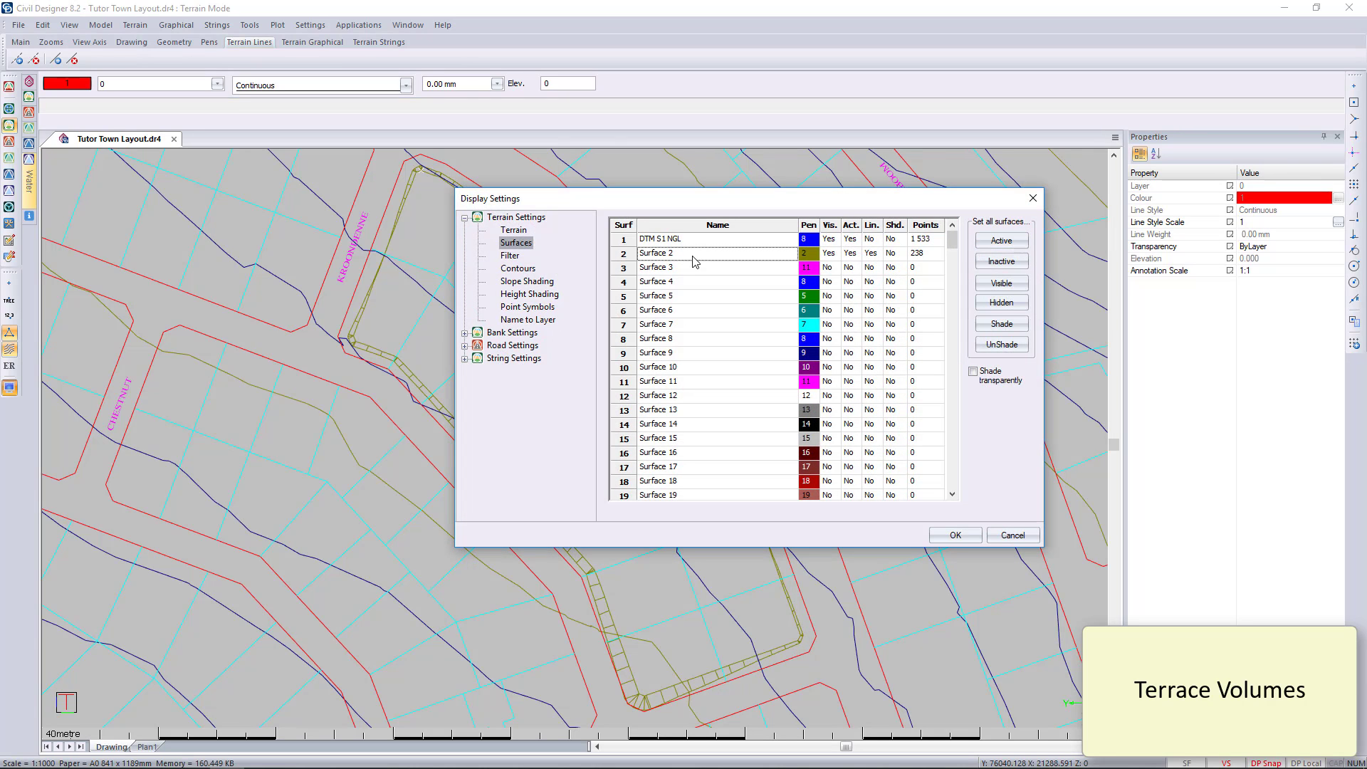
pyautogui.write('DTM S2 Platform1')
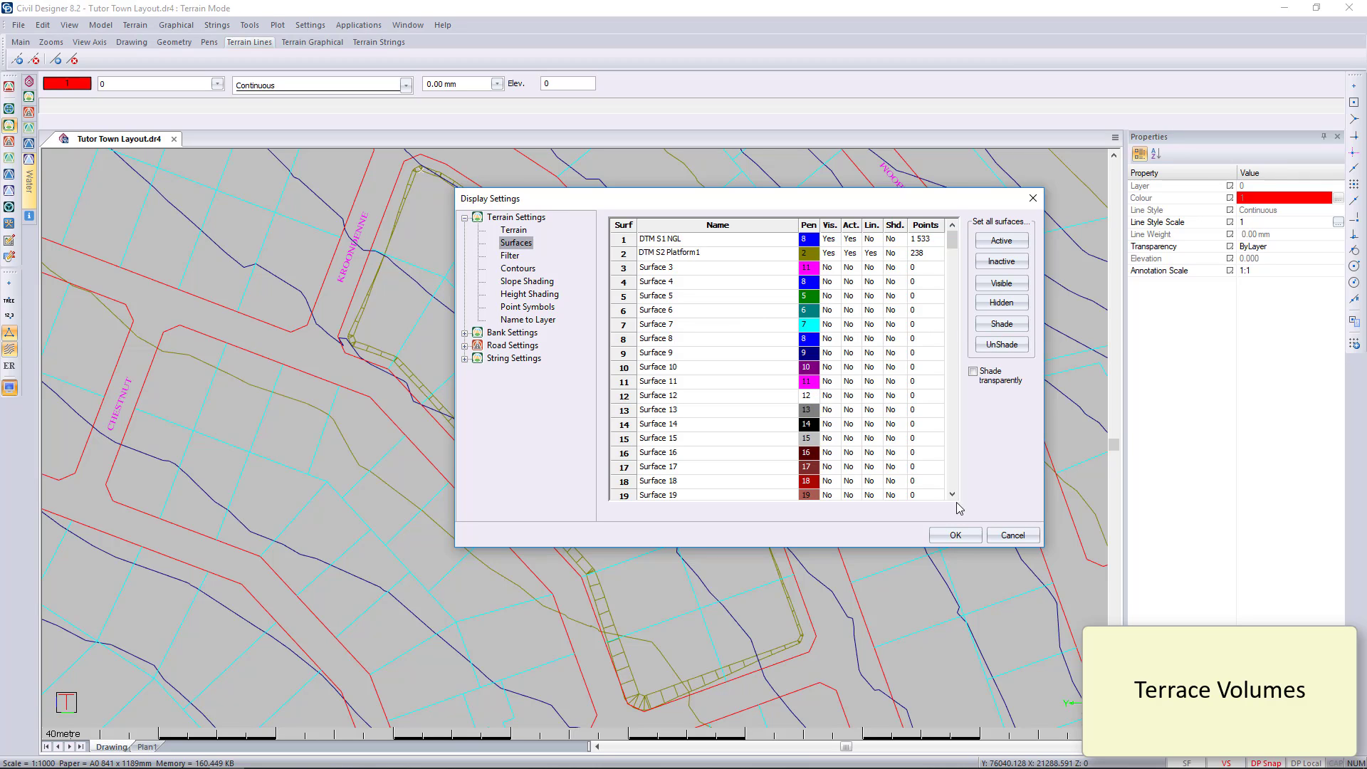
pyautogui.click(955, 535)
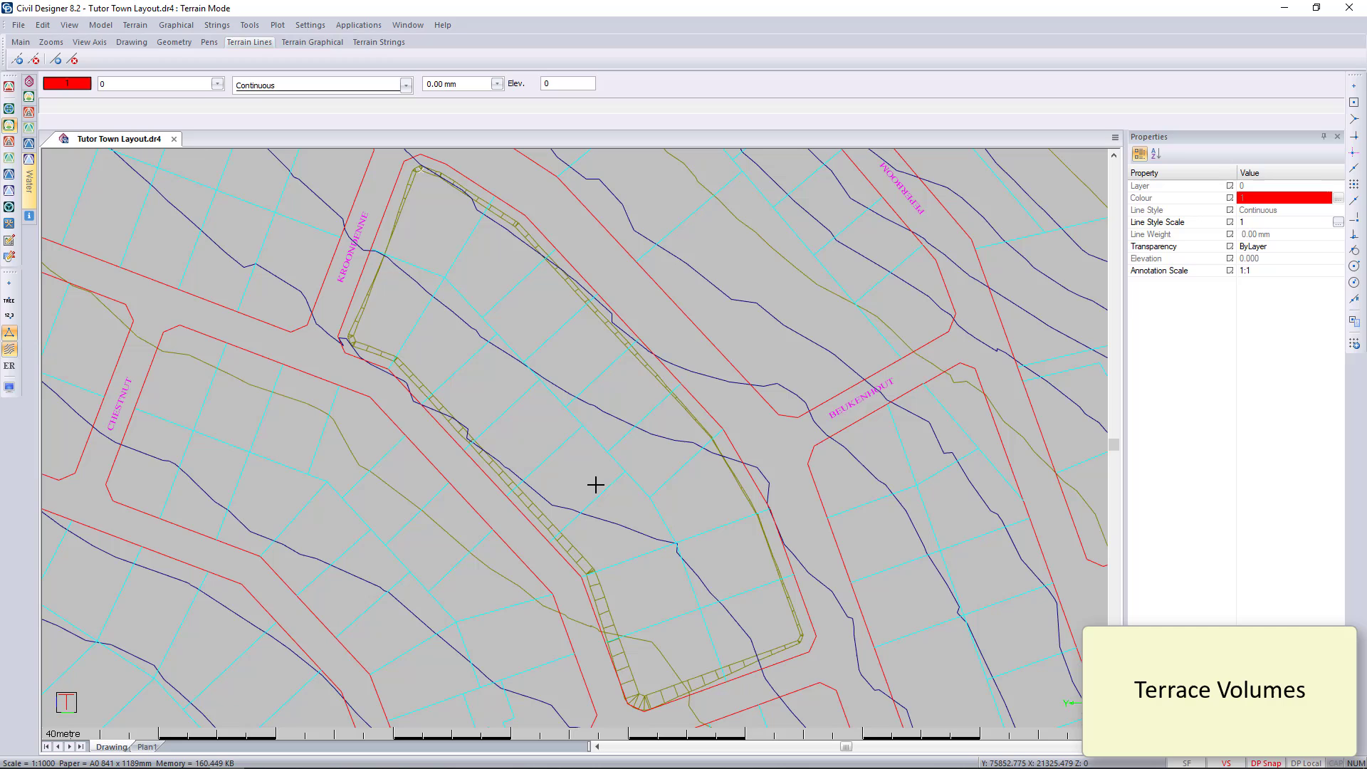
# Restart the Terrace Volume command from the Terrain menu.
pyautogui.click(100, 25)
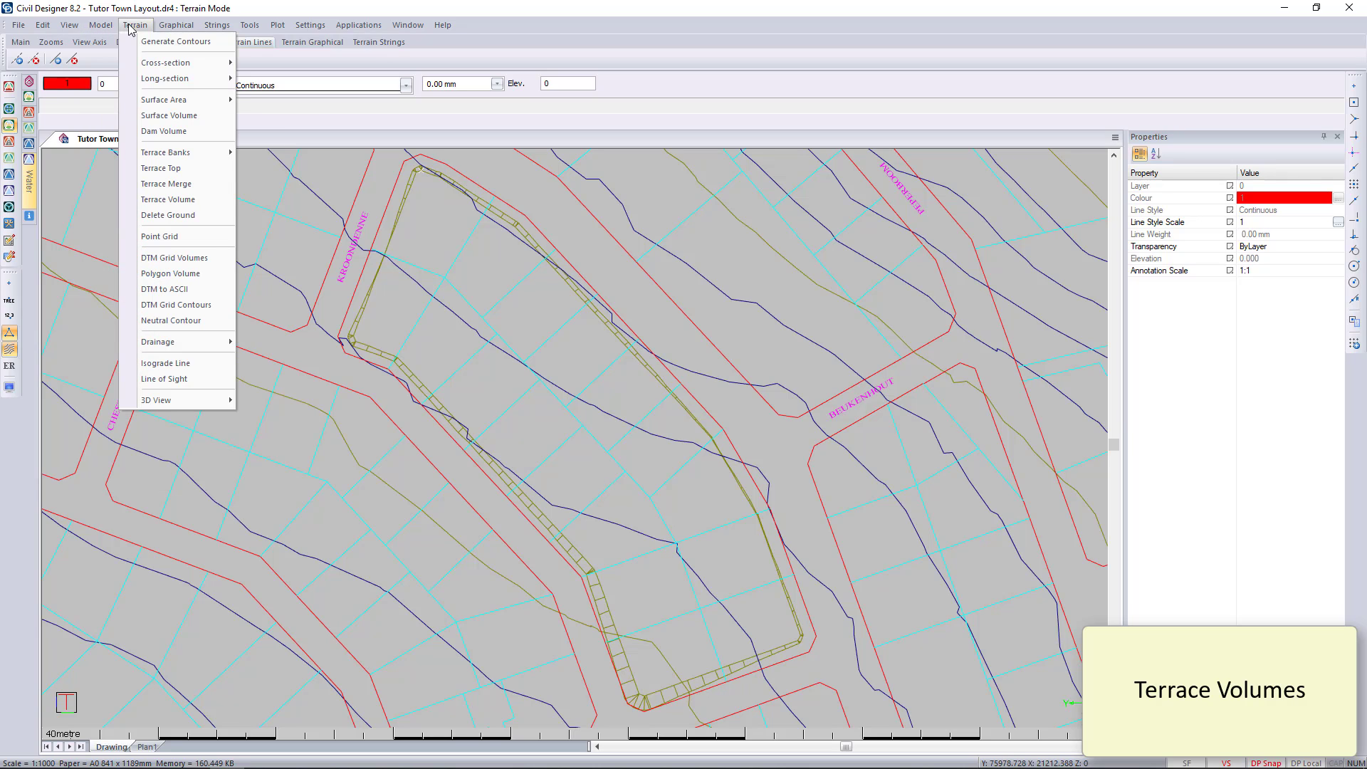
pyautogui.click(131, 26)
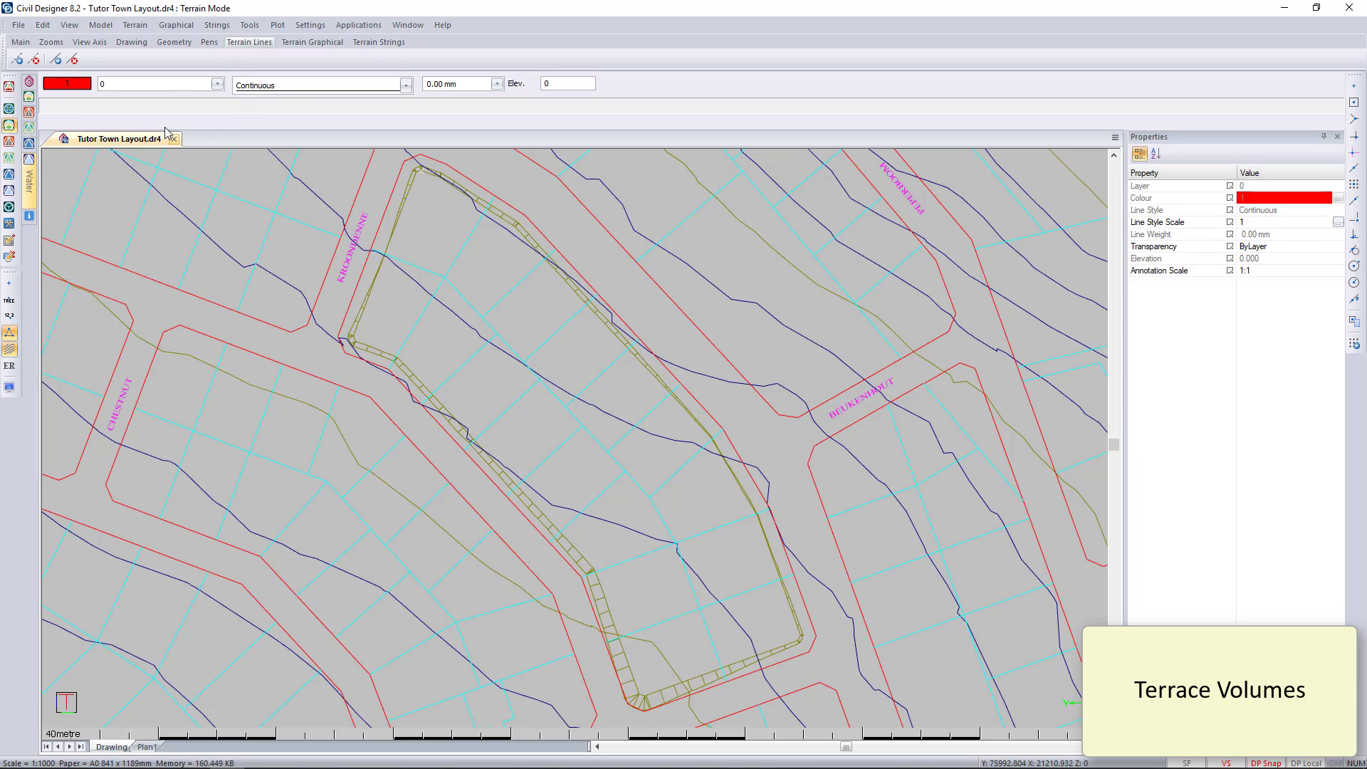
pyautogui.click(134, 25)
pyautogui.click(171, 199)
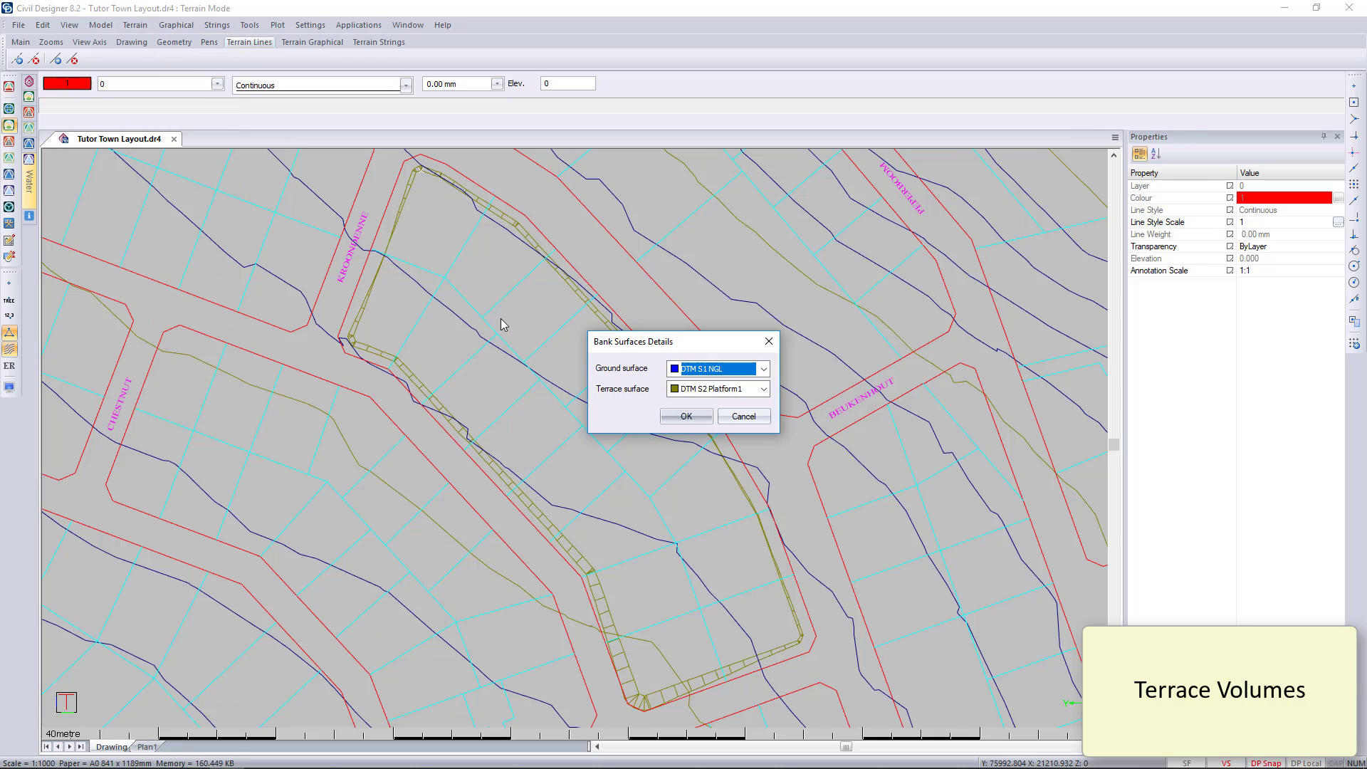
# Calculate Platform1 volumes with compaction factor 96 and grid interval 0.3, showing the enlarged report on screen.
pyautogui.click(687, 419)
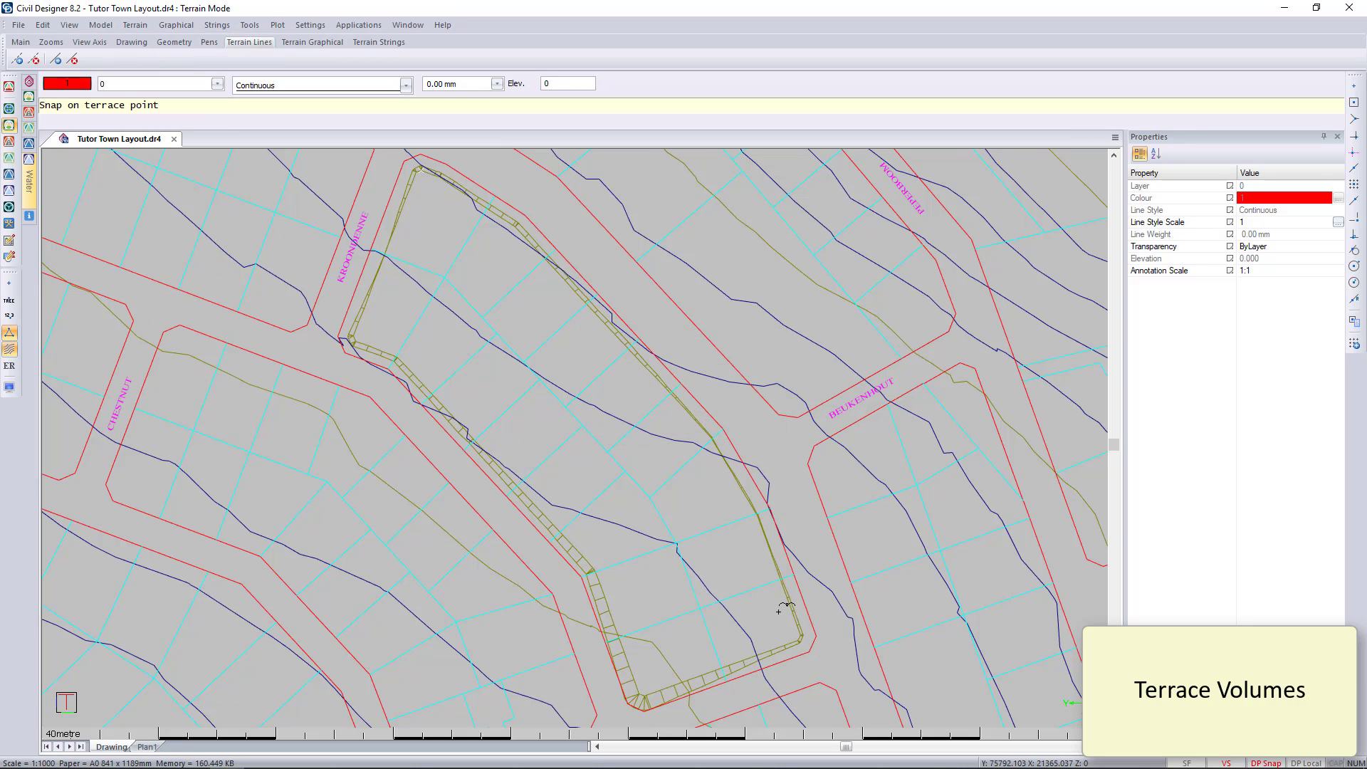
pyautogui.click(800, 632)
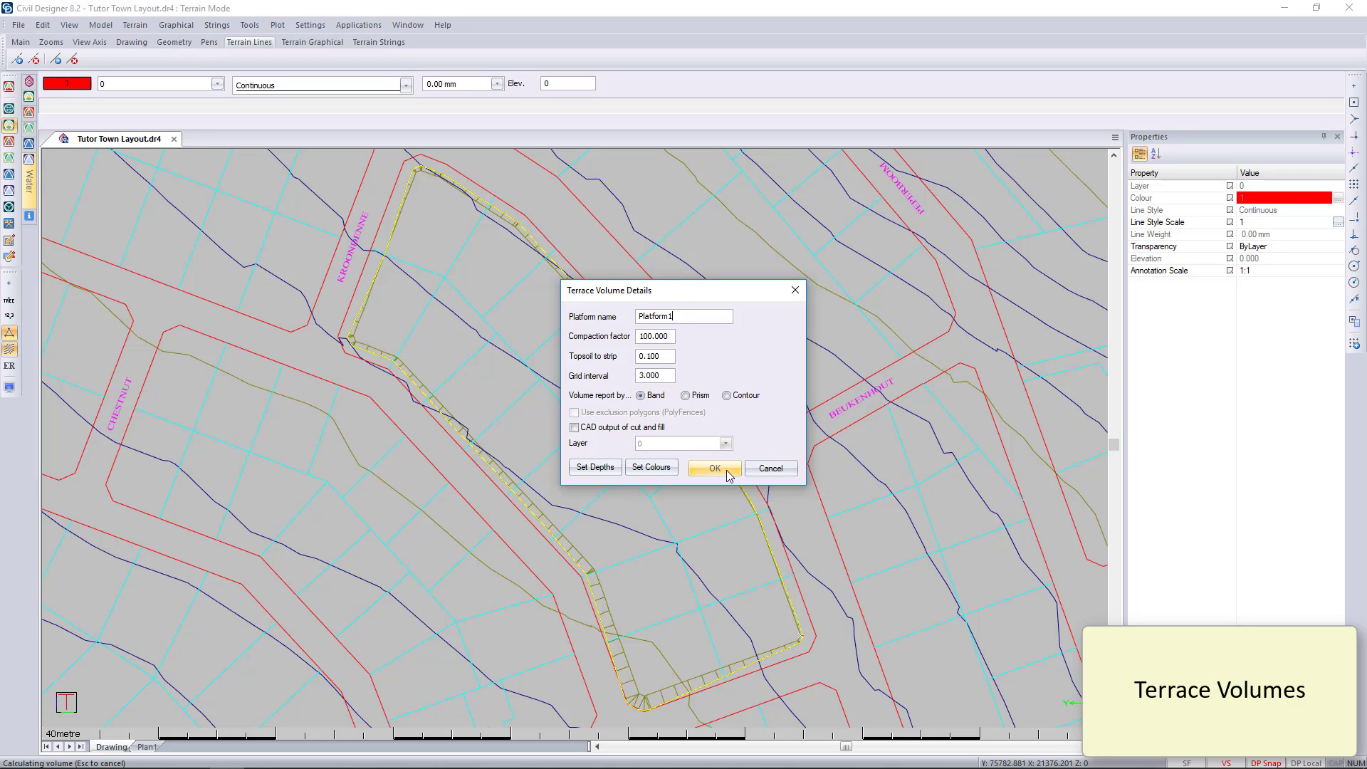
pyautogui.moveTo(676, 337); pyautogui.dragTo(640, 336)
pyautogui.write('96')
pyautogui.click(670, 357)
pyautogui.moveTo(664, 372); pyautogui.dragTo(519, 375)
pyautogui.write('.3')
pyautogui.click(670, 358)
pyautogui.click(730, 469)
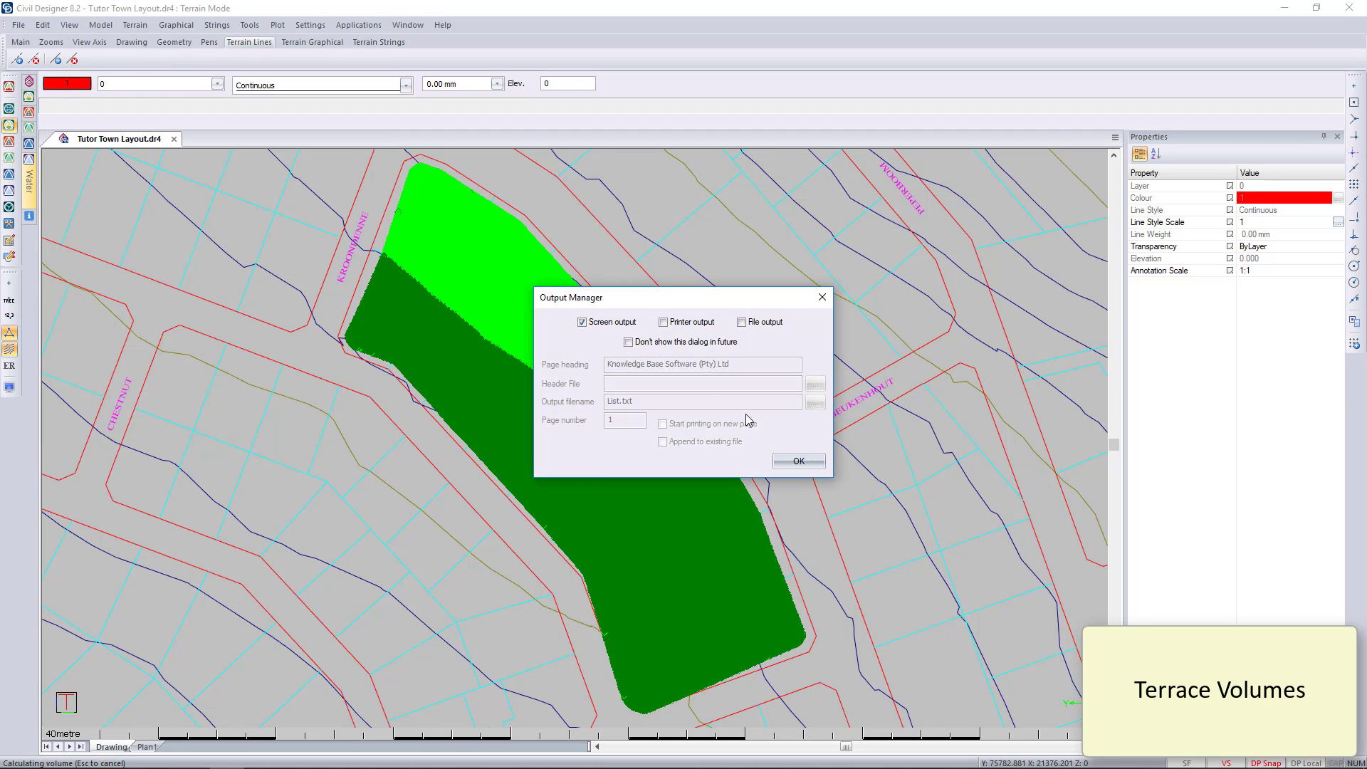
pyautogui.click(798, 460)
pyautogui.moveTo(732, 534); pyautogui.dragTo(687, 151)
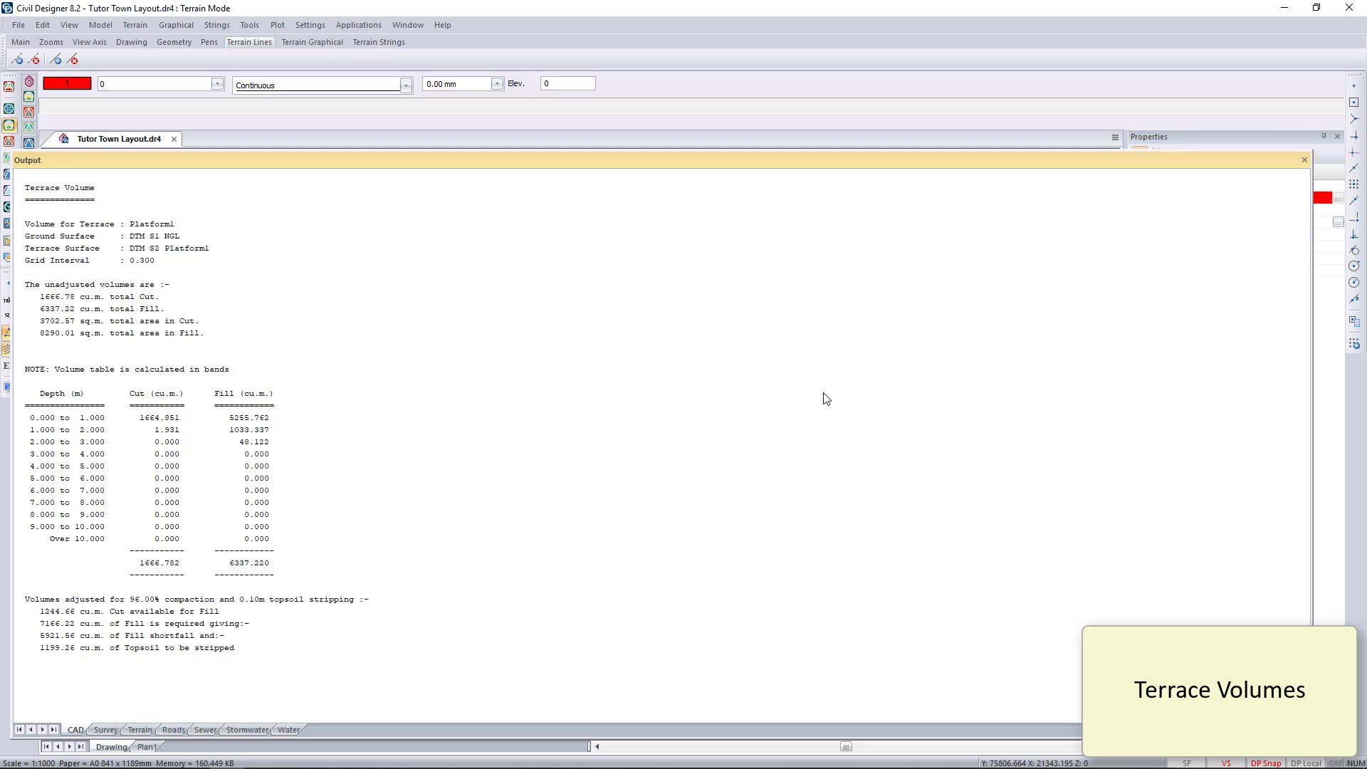
# Close the Output report and rename Surface 3 to 'DTM S3 Merge S1 and S2' in Display Settings.
pyautogui.click(1305, 160)
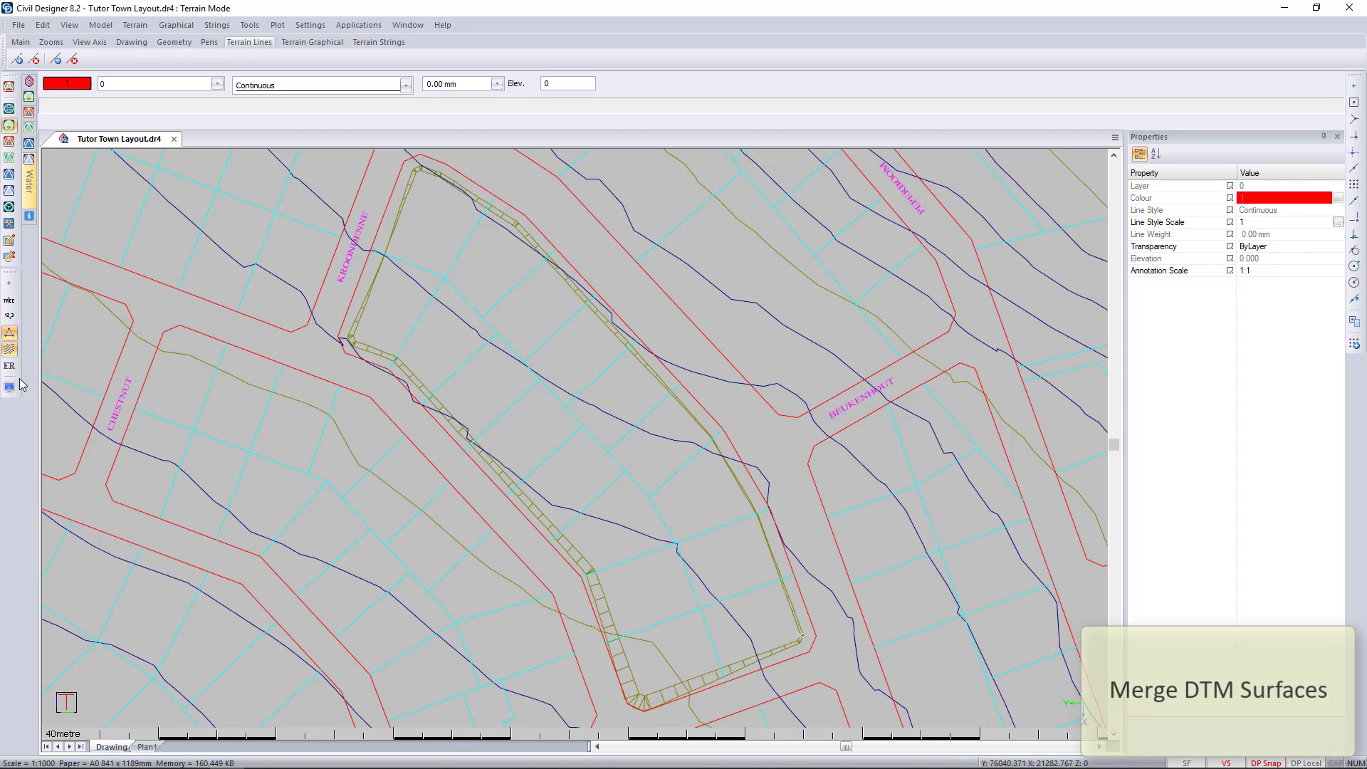
pyautogui.click(10, 388)
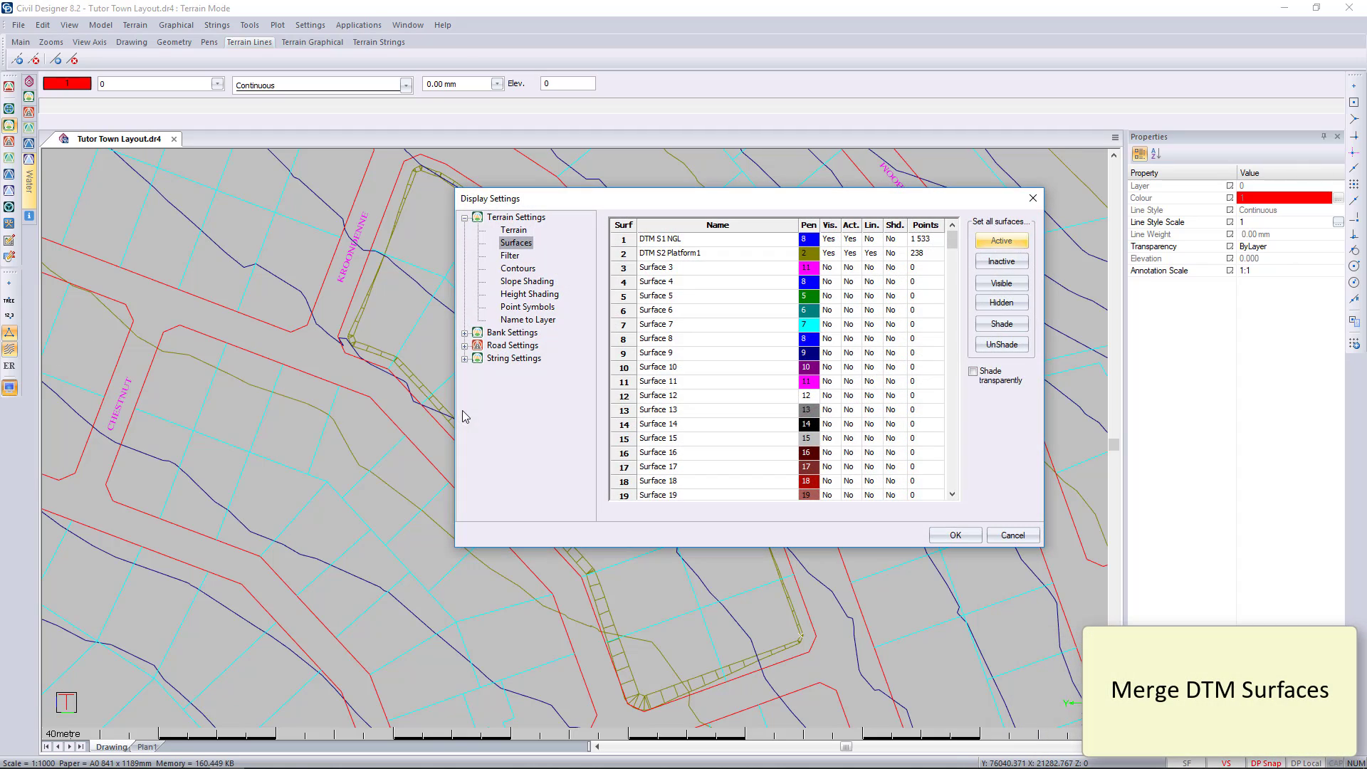
pyautogui.doubleClick(672, 270)
pyautogui.write('MD')
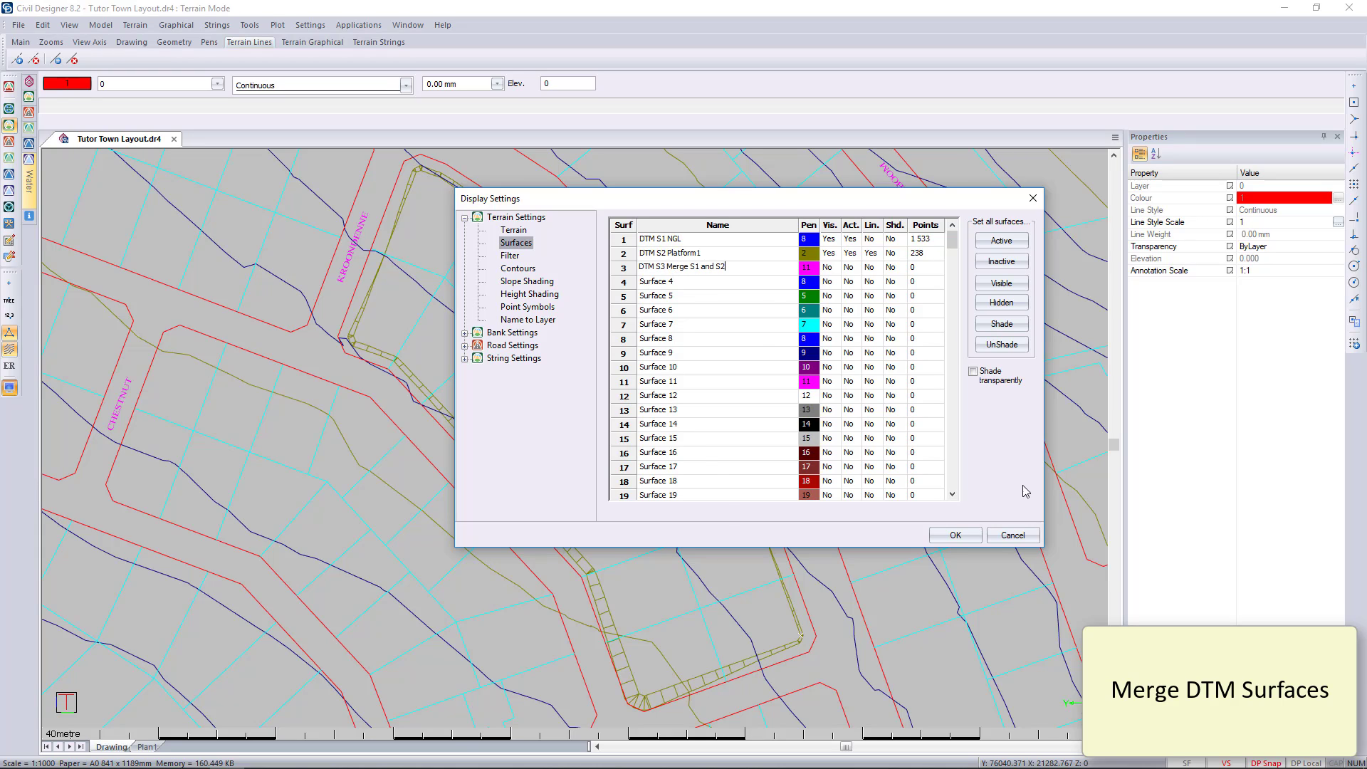
pyautogui.click(954, 536)
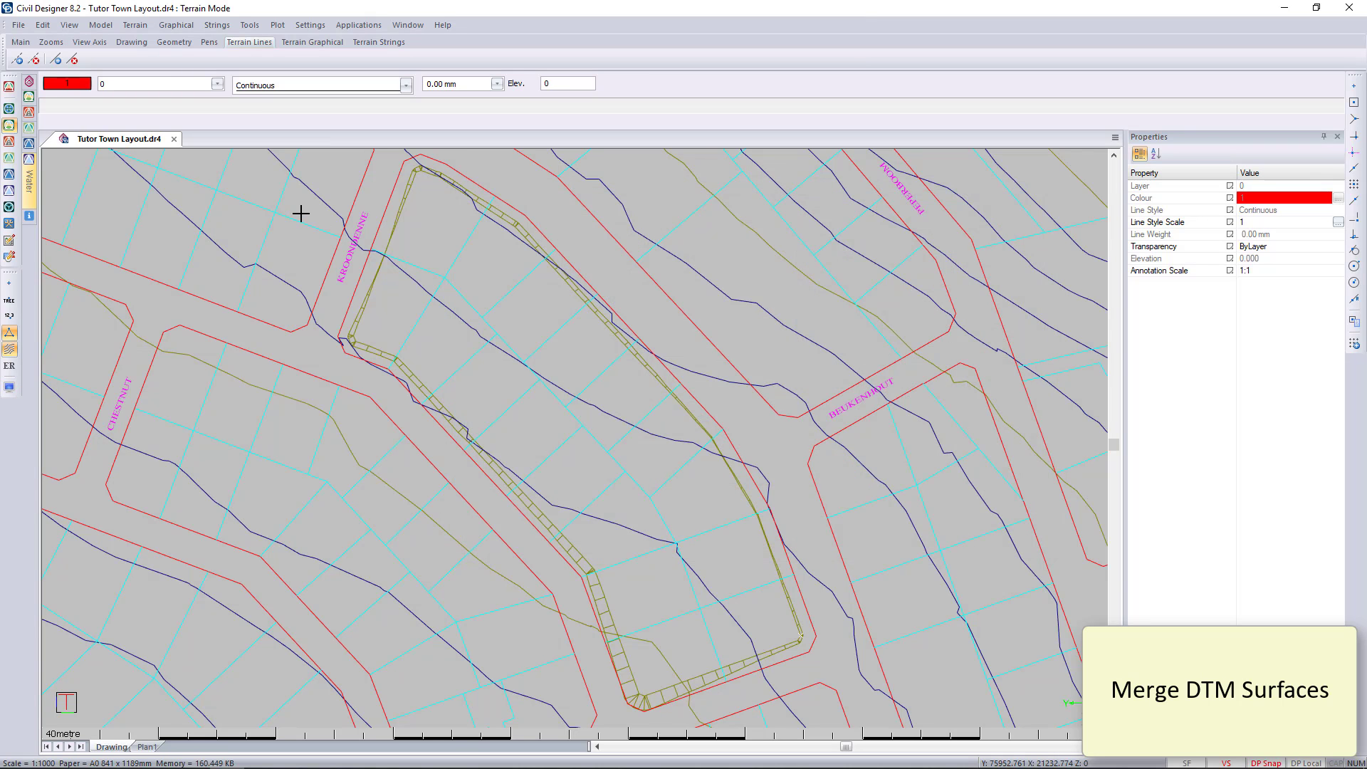
# Run Terrace Banks with Merge surface on, targeting DTM S3 Merge S1 and S2.
pyautogui.click(135, 25)
pyautogui.click(212, 190)
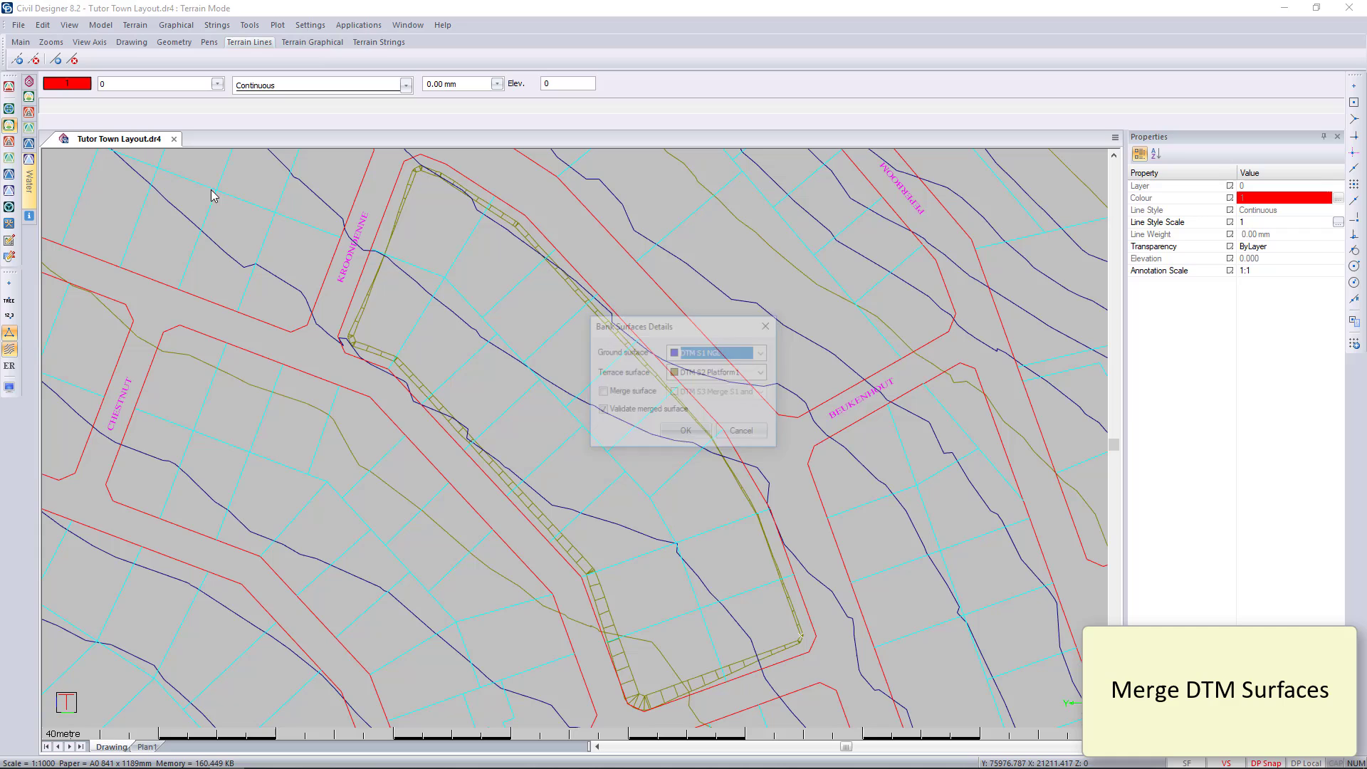
pyautogui.click(601, 391)
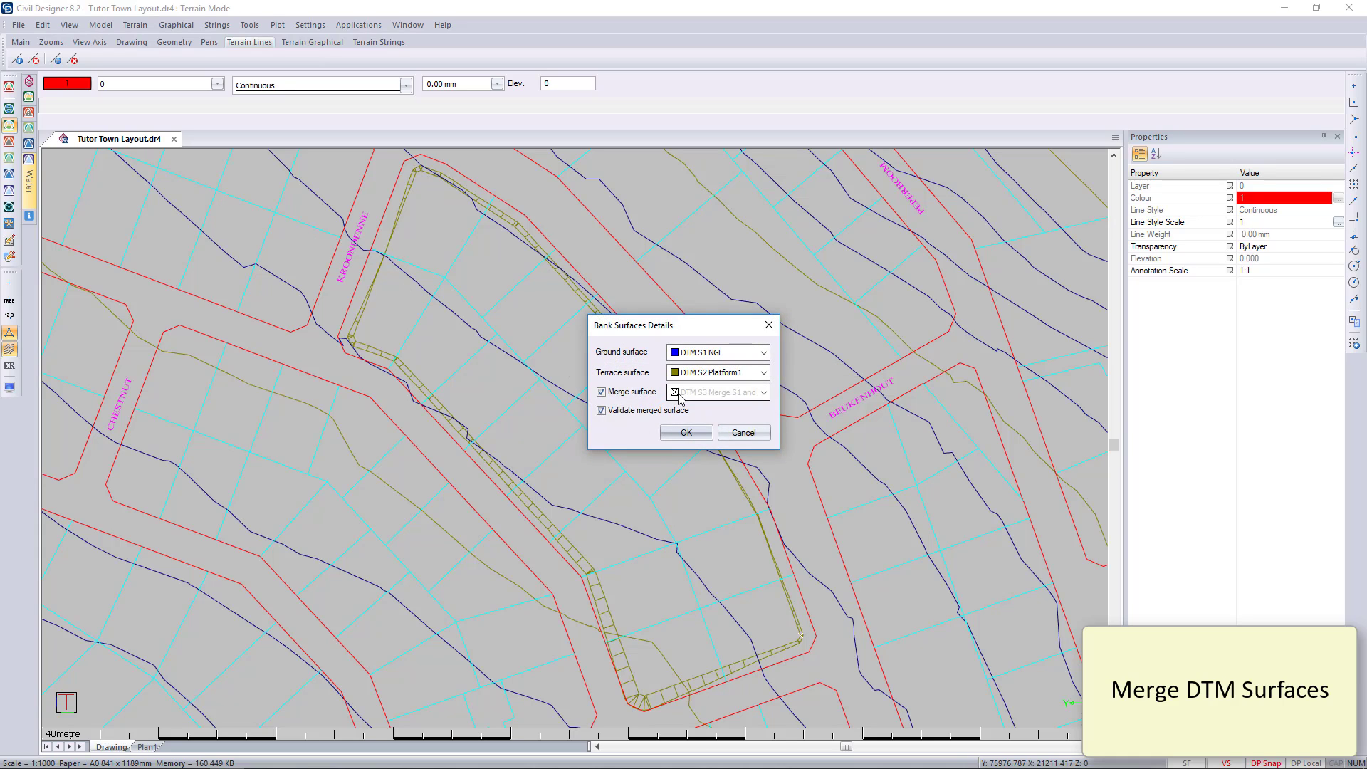
pyautogui.click(701, 393)
pyautogui.click(719, 414)
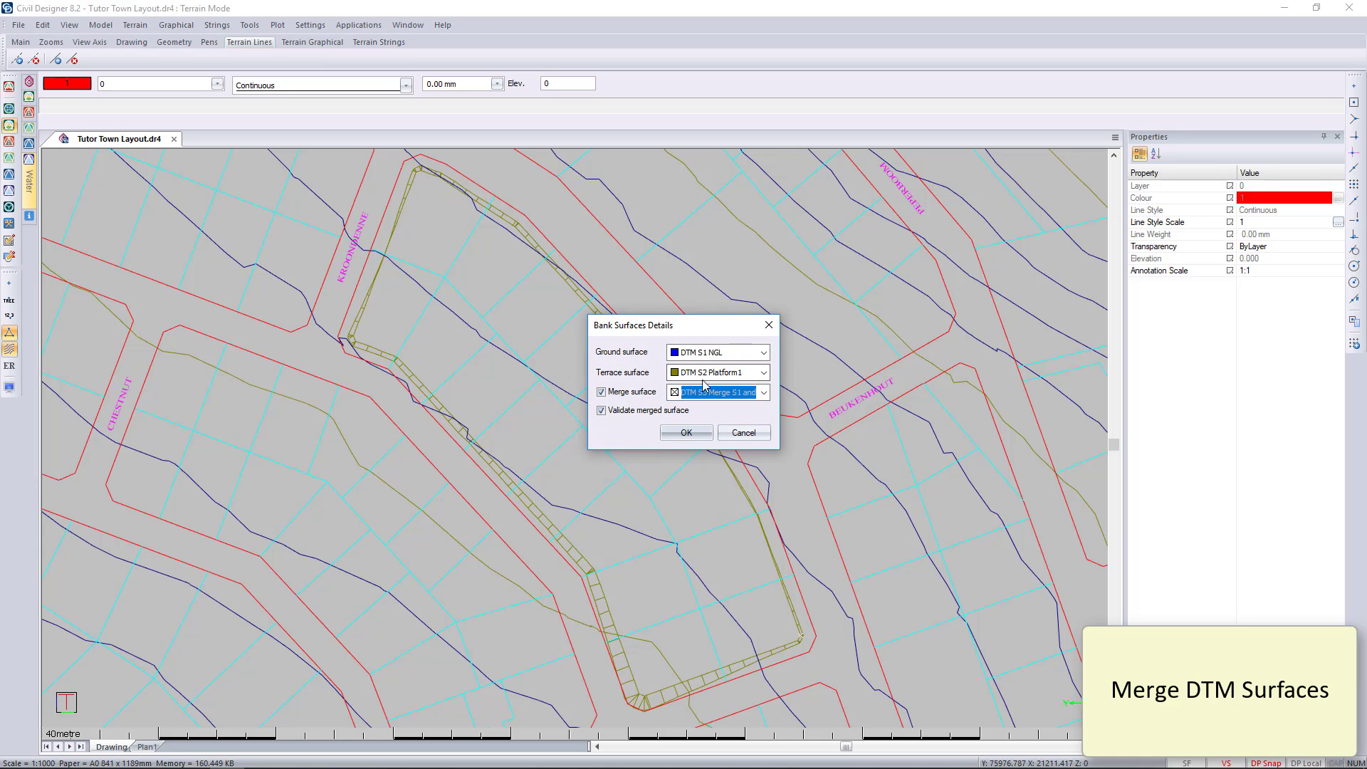
pyautogui.click(686, 433)
pyautogui.click(694, 422)
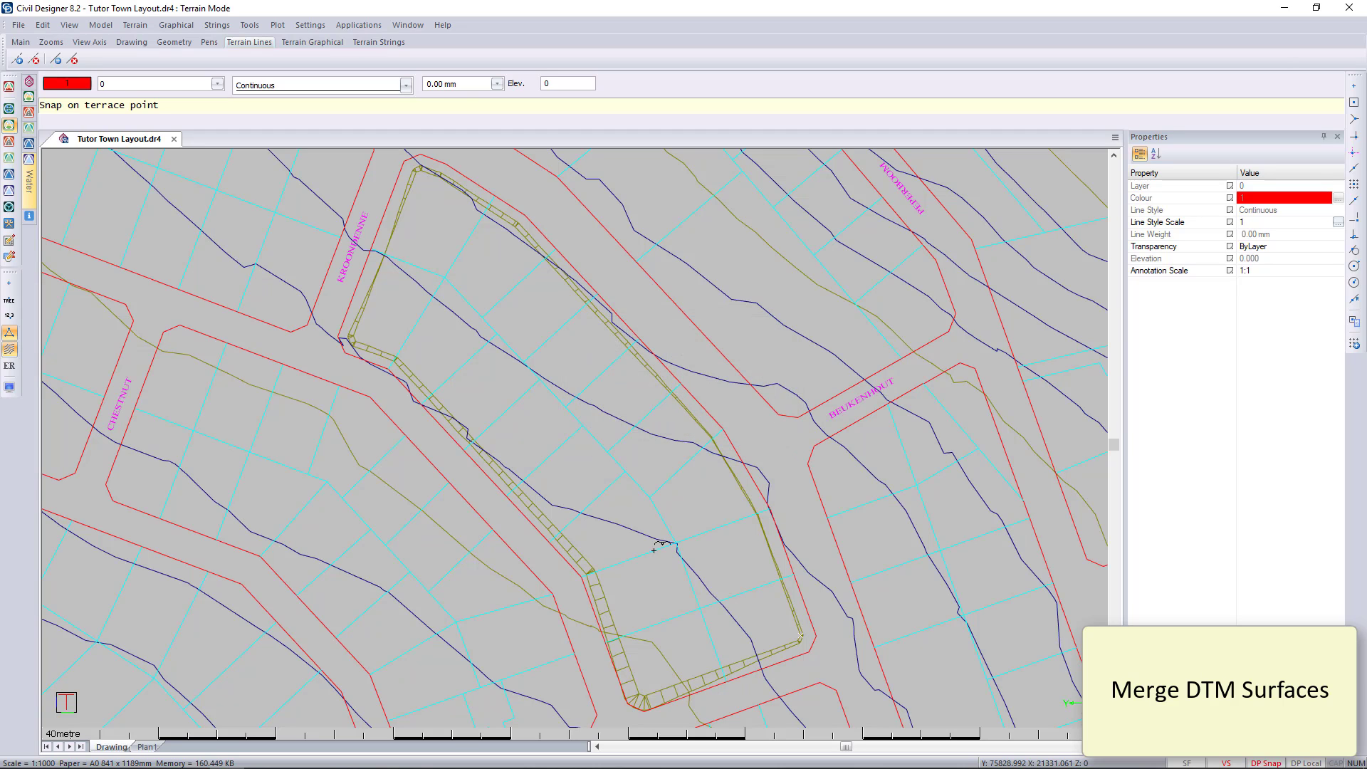
# Pick the Platform1 terrace and confirm merging NGL and Platform1 into DTM S3.
pyautogui.click(600, 560)
pyautogui.click(664, 420)
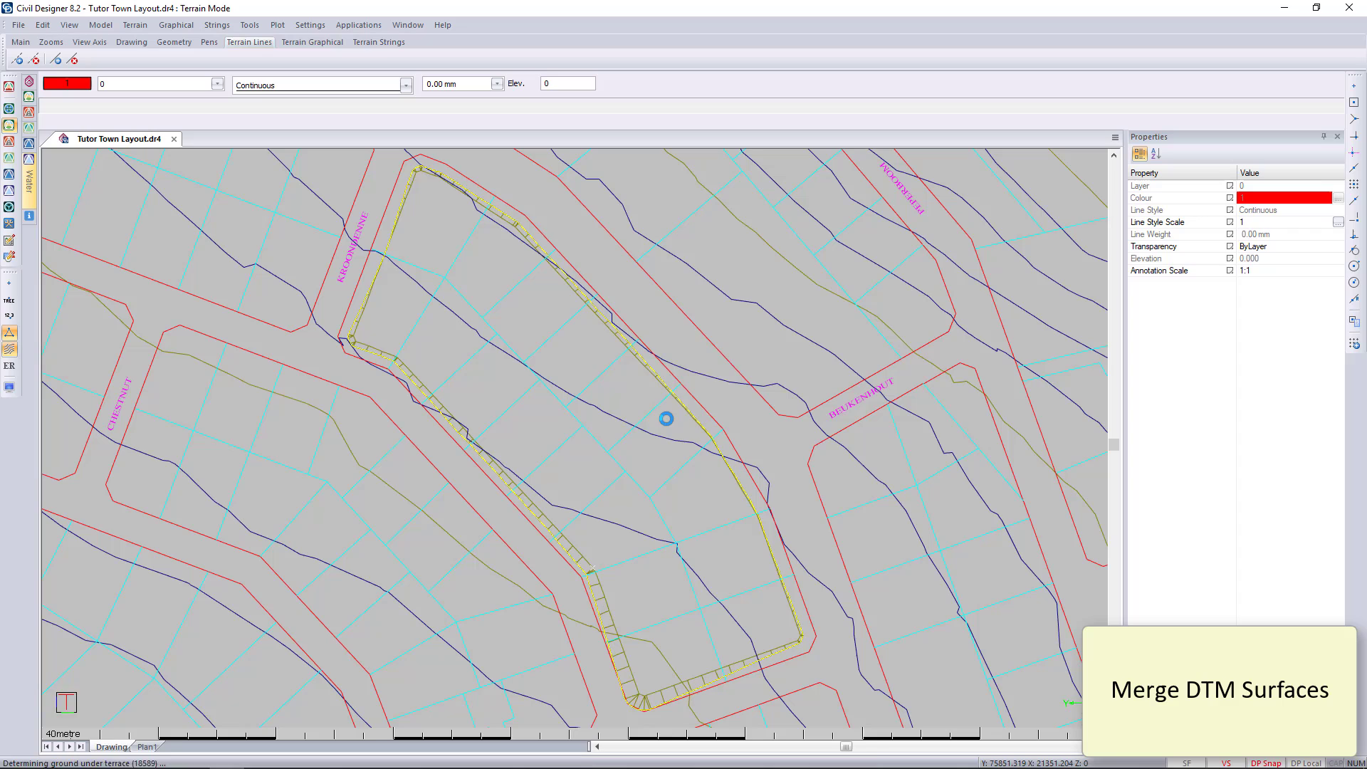
pyautogui.click(732, 420)
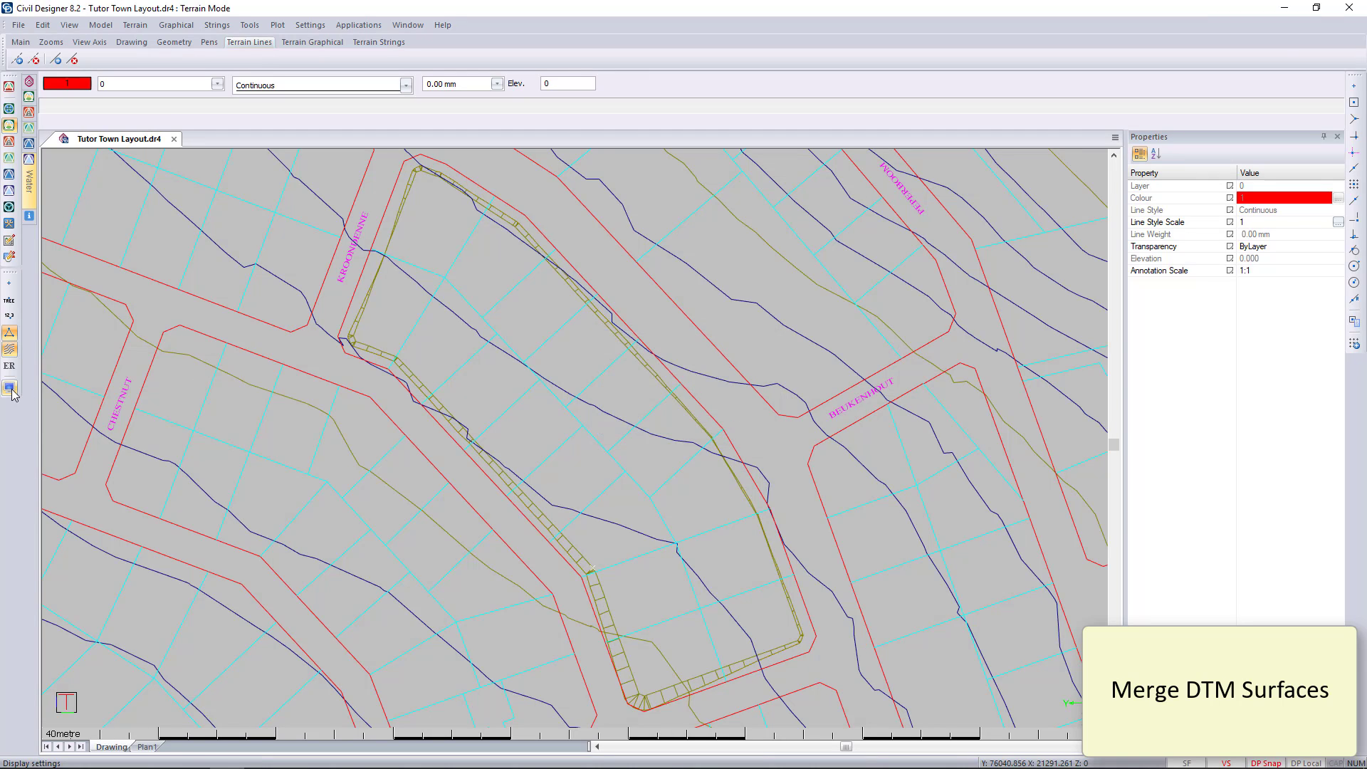
# Hide and deactivate surfaces S1 NGL and S2 Platform1, and show lines for S3.
pyautogui.click(9, 388)
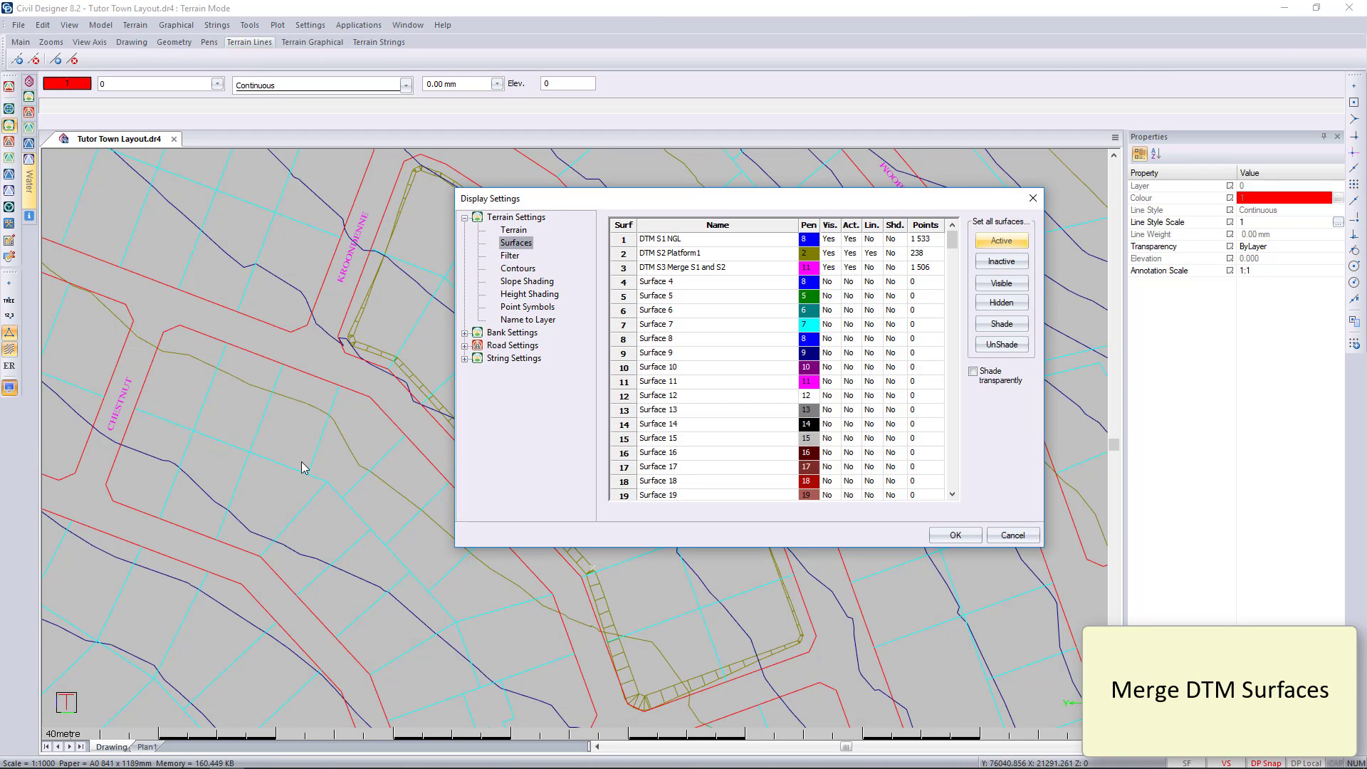
pyautogui.click(832, 239)
pyautogui.click(830, 252)
pyautogui.click(871, 267)
# Draw contours from DTM S3 Merge S1 and S2 and turn its triangle lines off.
pyautogui.click(517, 268)
pyautogui.click(713, 282)
pyautogui.click(712, 328)
pyautogui.click(719, 281)
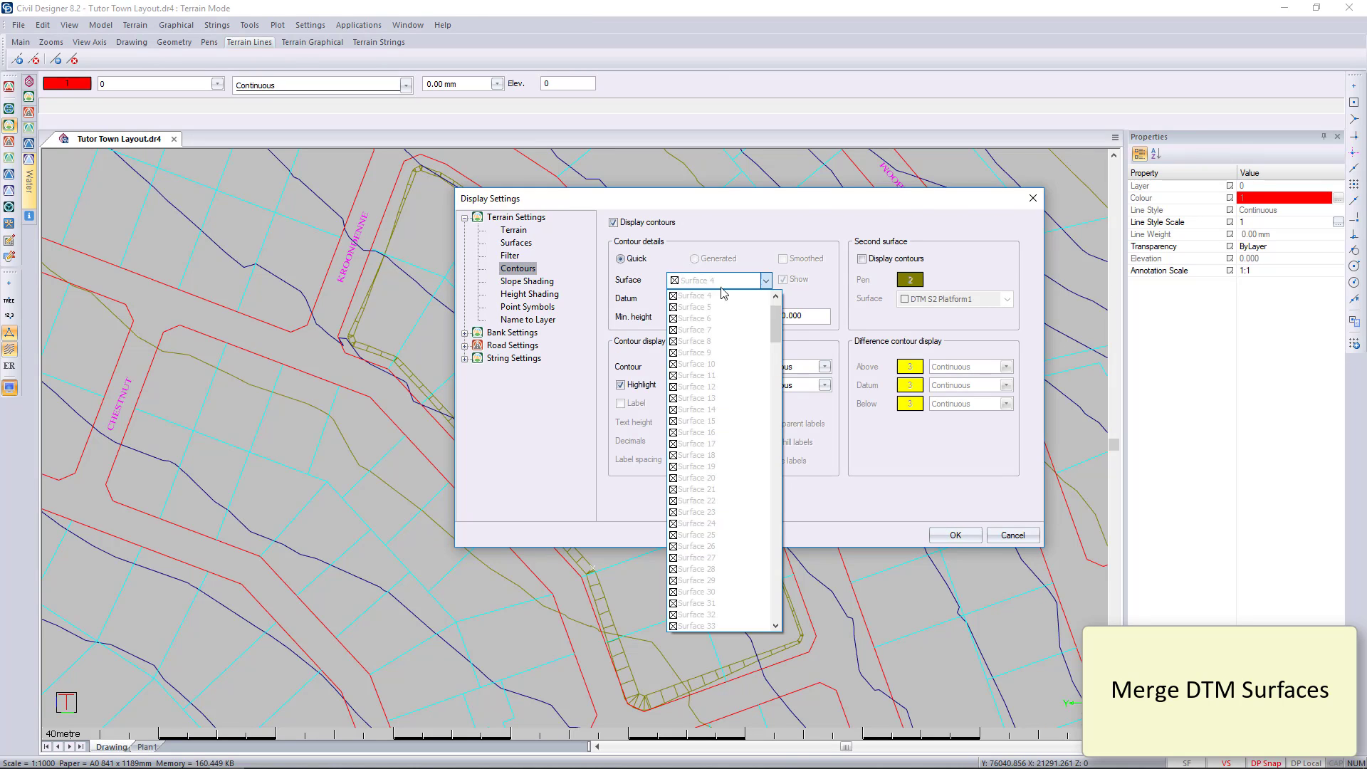
pyautogui.click(705, 318)
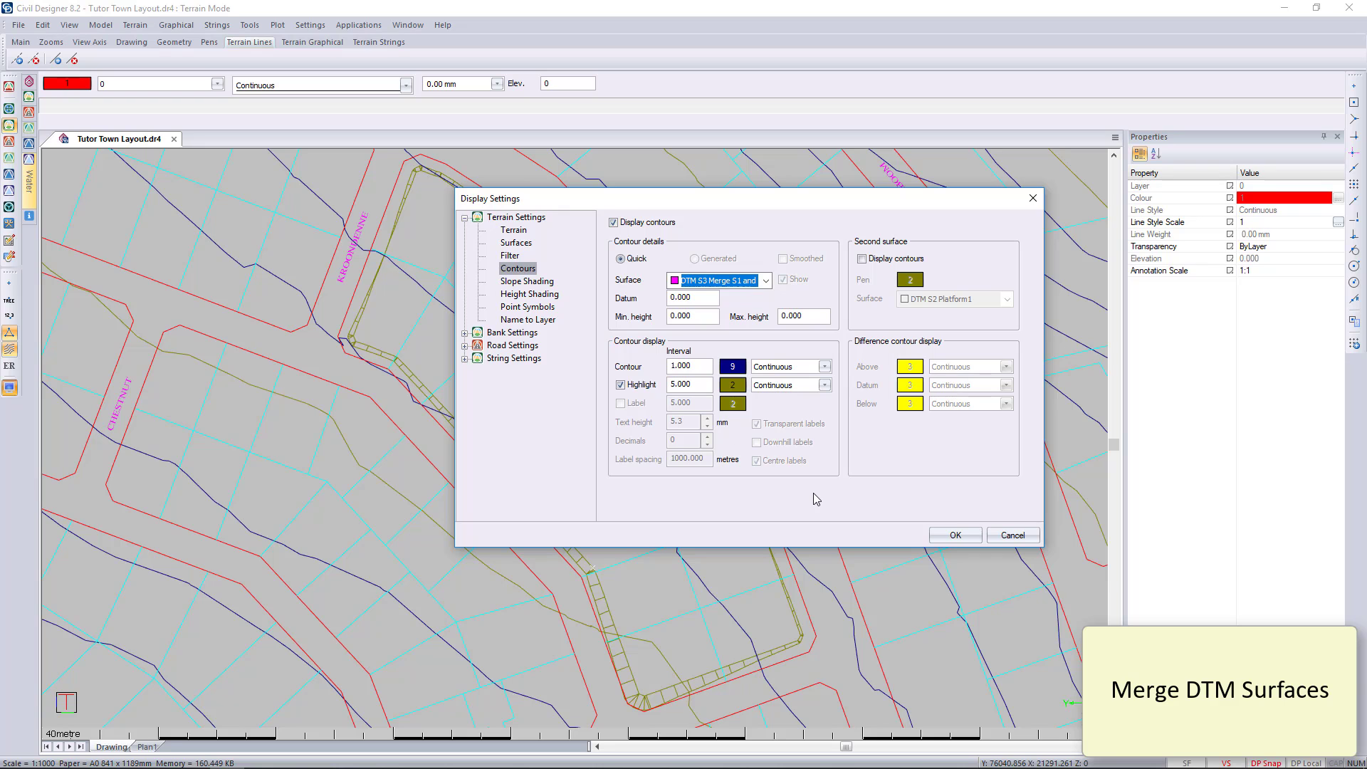
pyautogui.click(956, 535)
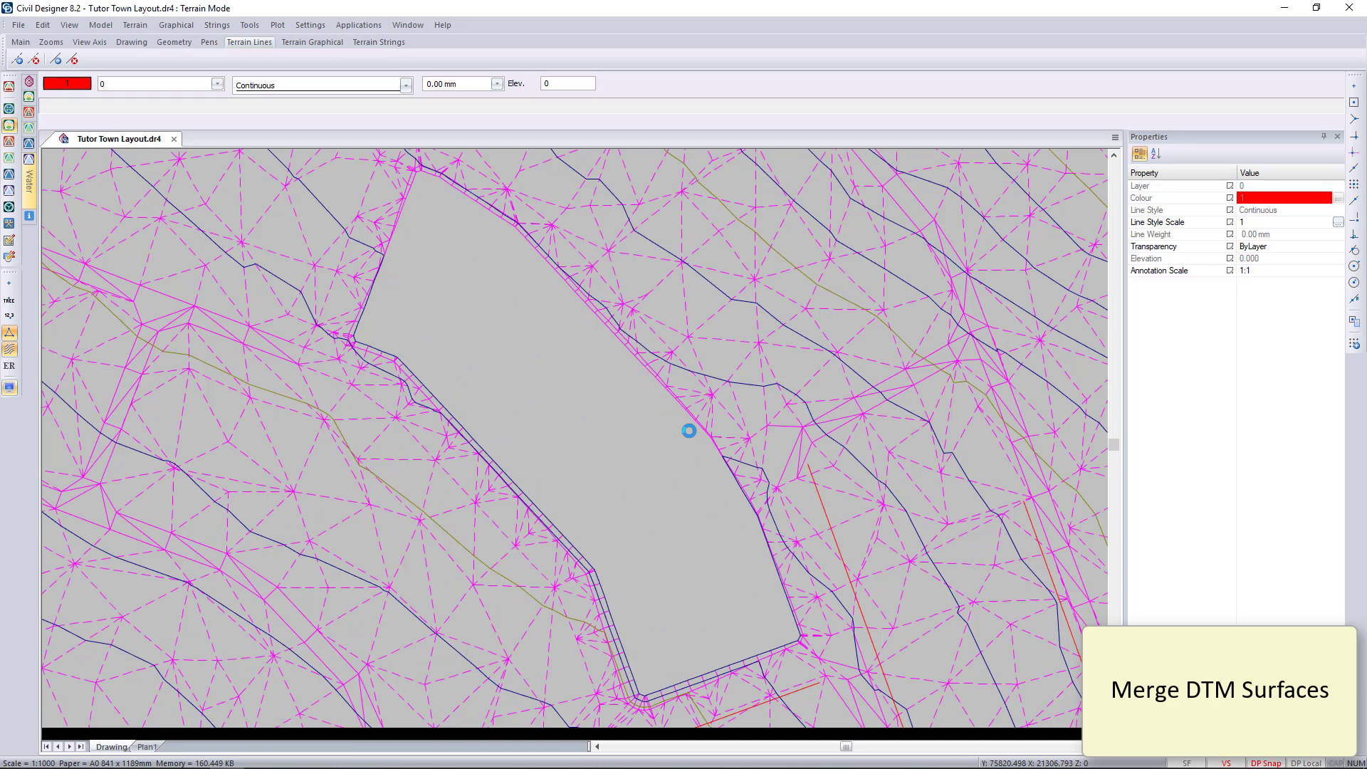
pyautogui.click(9, 332)
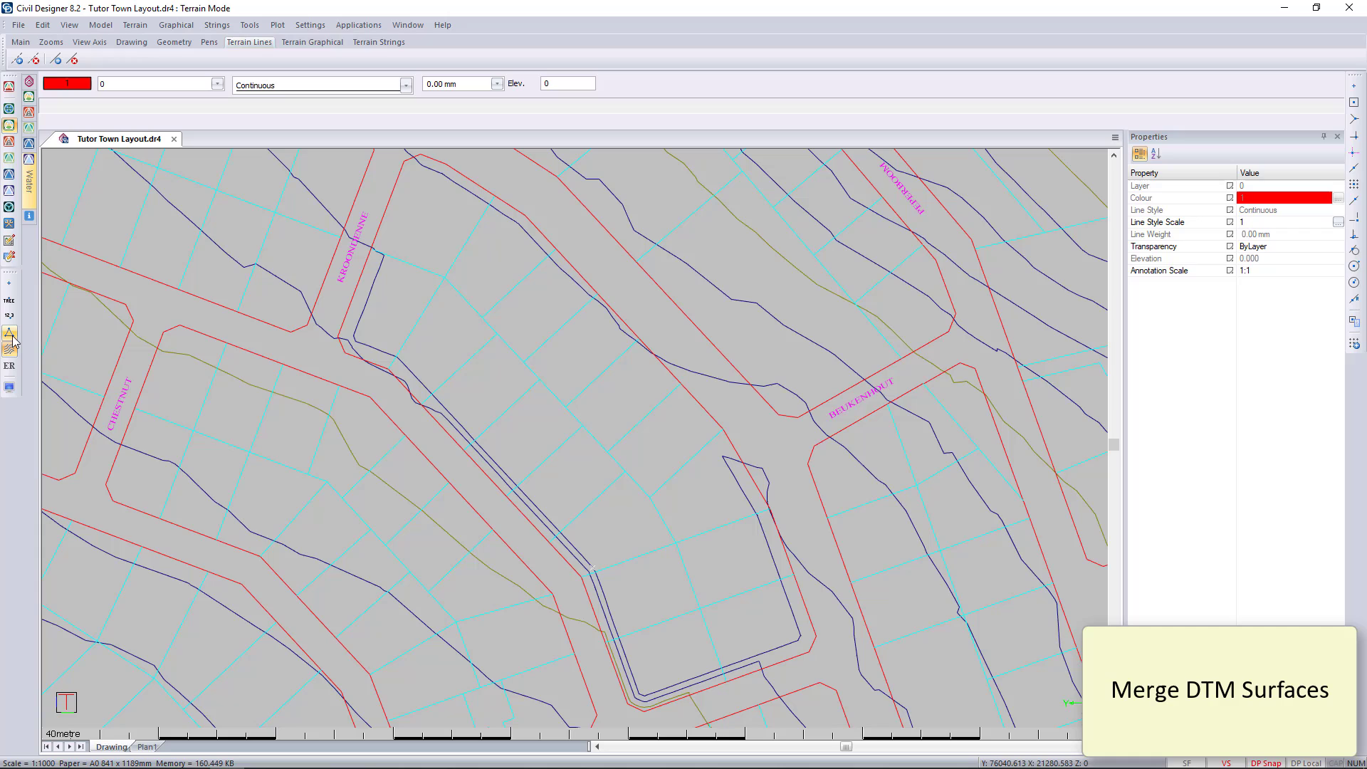